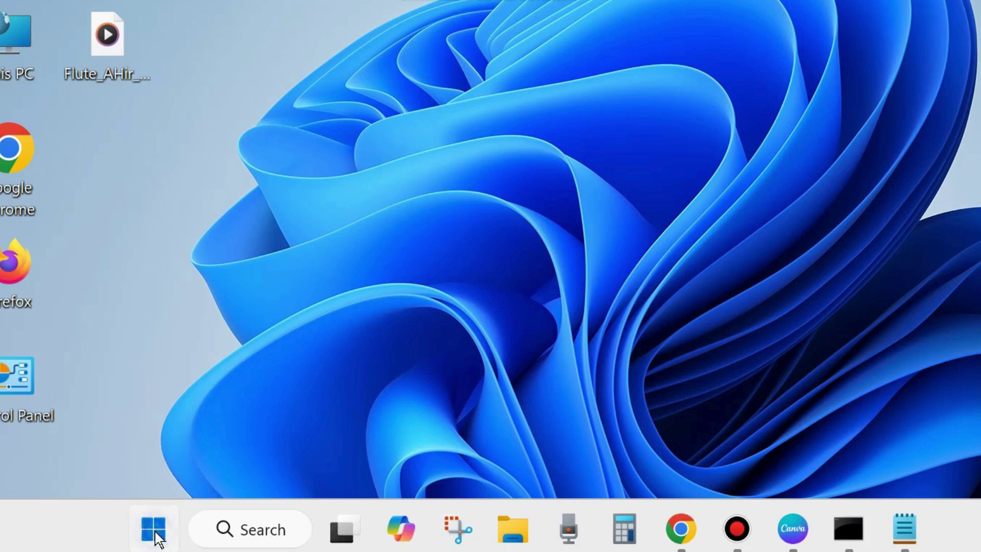
- Show the available shut-down, sleep and restart options without choosing any of them
{"action": "right_click", "coordinate": [158, 538]}
{"action": "mouse_move", "coordinate": [178, 466]}
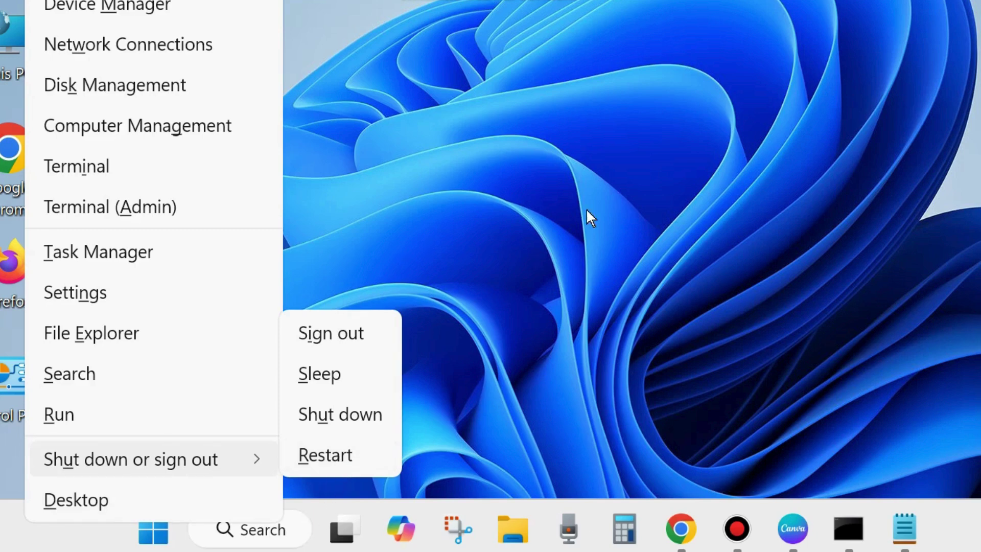
{"action": "left_click", "coordinate": [484, 204]}
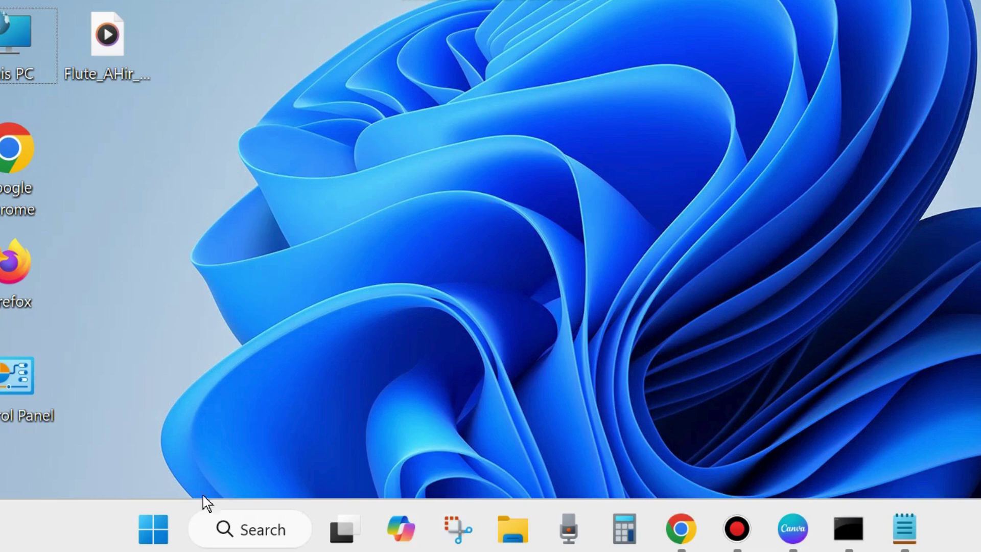
- Open the Windows Update page in Settings to review the update status, and close Settings
{"action": "right_click", "coordinate": [159, 536]}
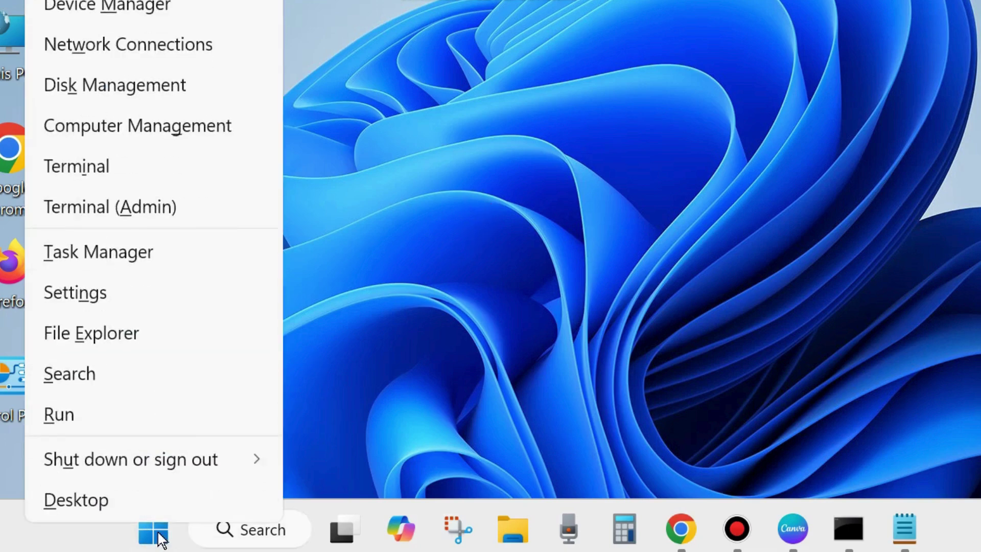
{"action": "left_click", "coordinate": [82, 295]}
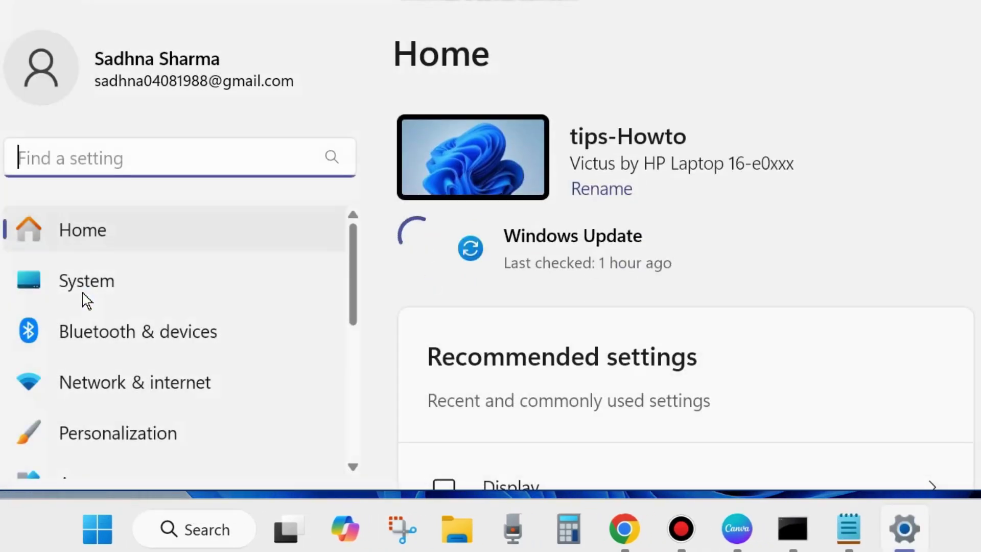
{"action": "scroll", "coordinate": [135, 393], "scroll_direction": "down", "scroll_amount": 5}
{"action": "scroll", "coordinate": [140, 438], "scroll_direction": "down", "scroll_amount": 2}
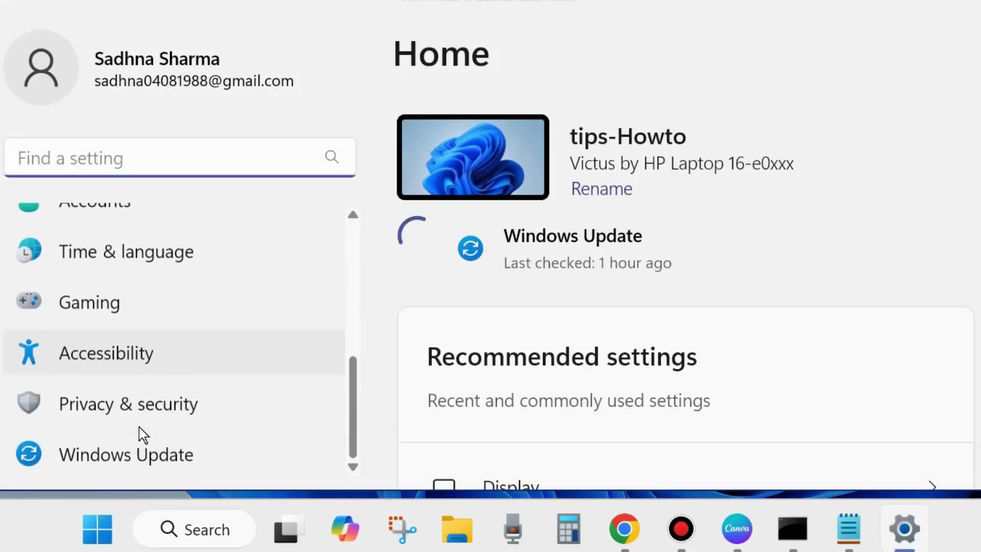
{"action": "left_click", "coordinate": [115, 466]}
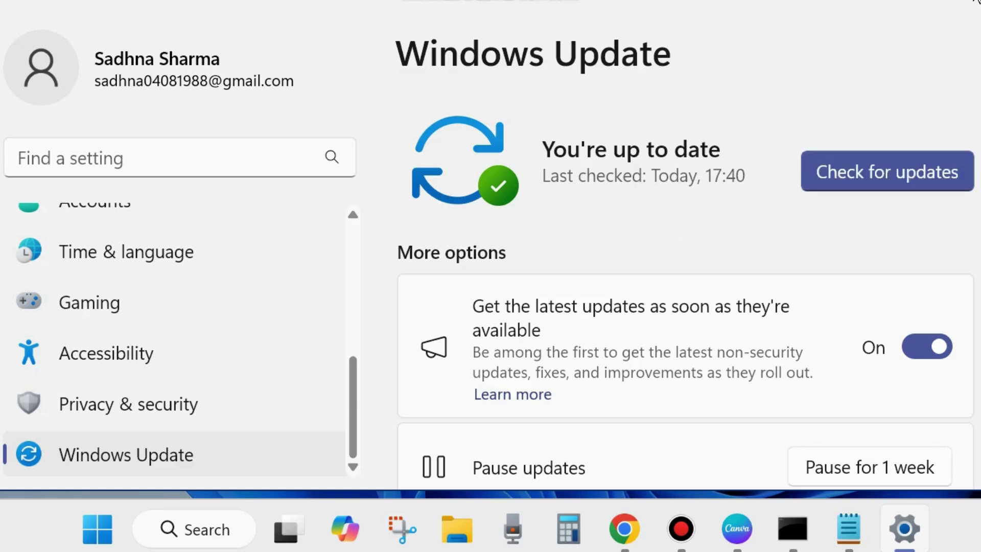
{"action": "left_click", "coordinate": [976, 2]}
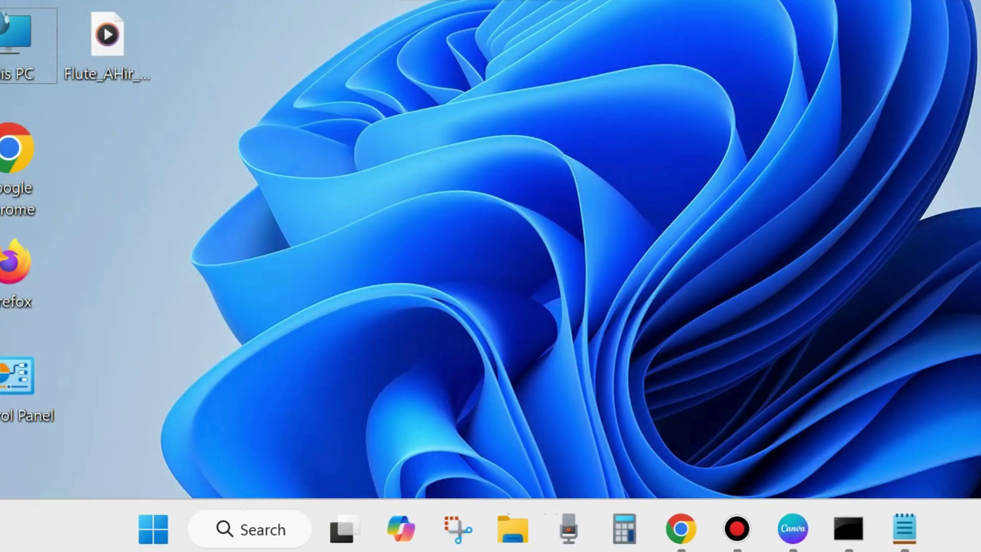
- Open Programs and Features in the Control Panel
{"action": "left_click", "coordinate": [591, 185]}
{"action": "left_click", "coordinate": [24, 391]}
{"action": "double_click", "coordinate": [24, 390]}
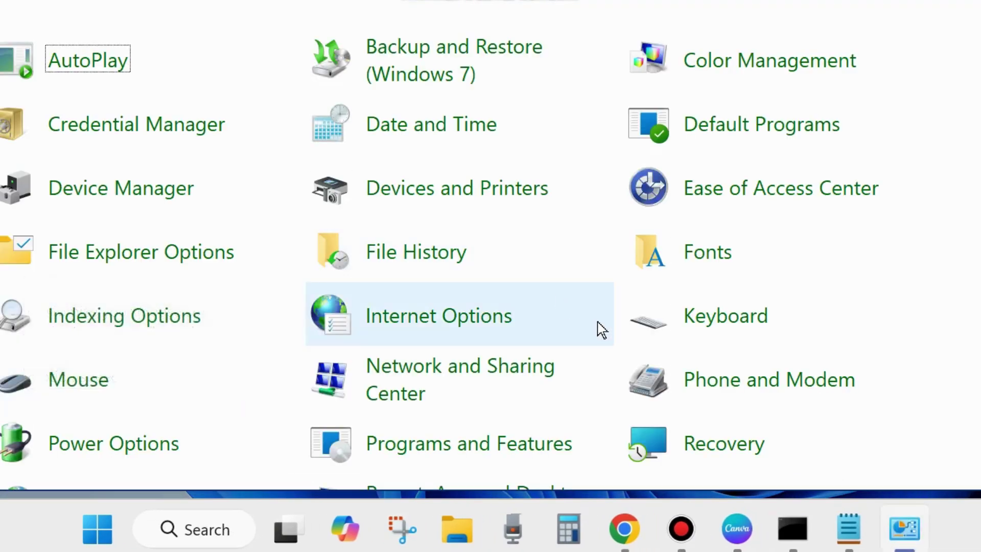
{"action": "scroll", "coordinate": [598, 329], "scroll_direction": "down", "scroll_amount": 1}
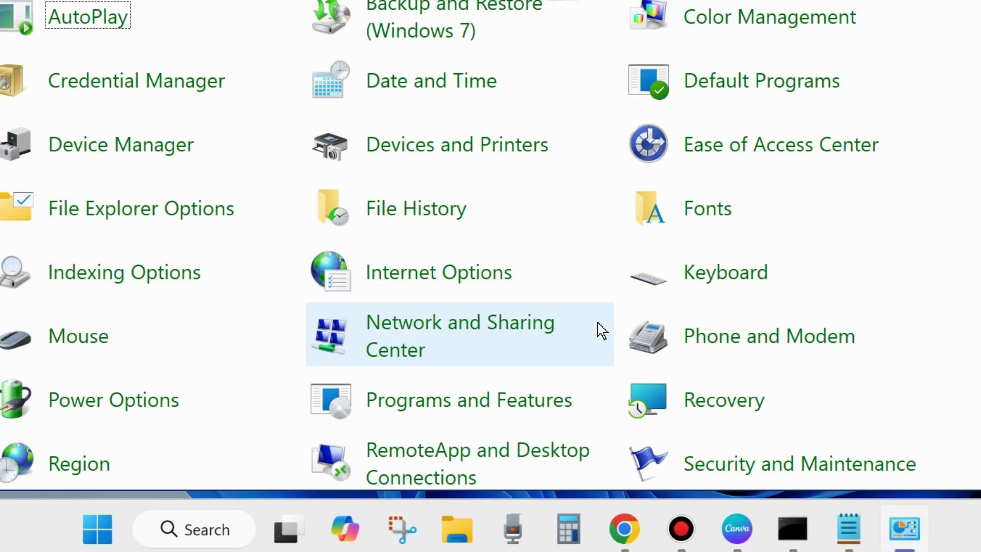
{"action": "left_click", "coordinate": [426, 406]}
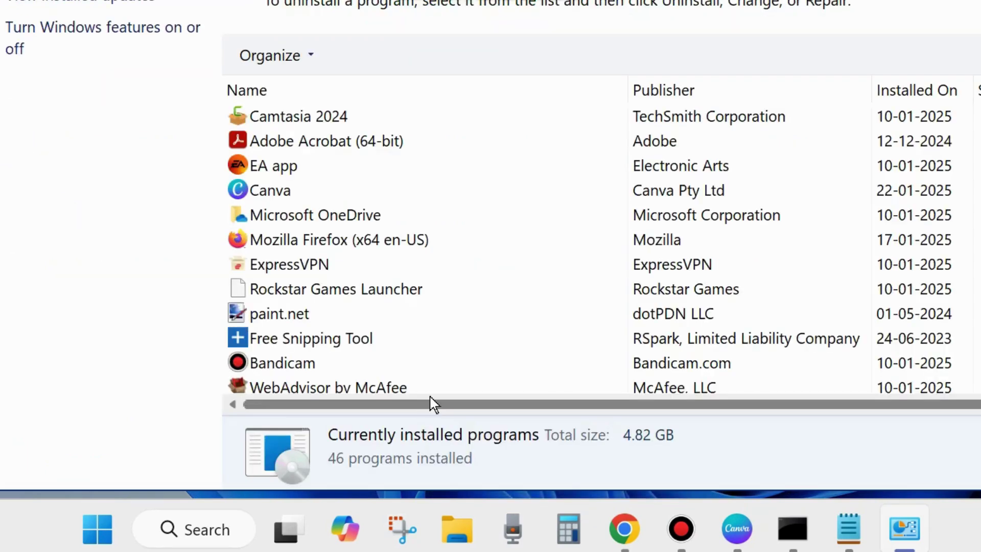
- Look through the list of installed programs for the Microsoft Office entry
{"action": "scroll", "coordinate": [387, 311], "scroll_direction": "down", "scroll_amount": 5}
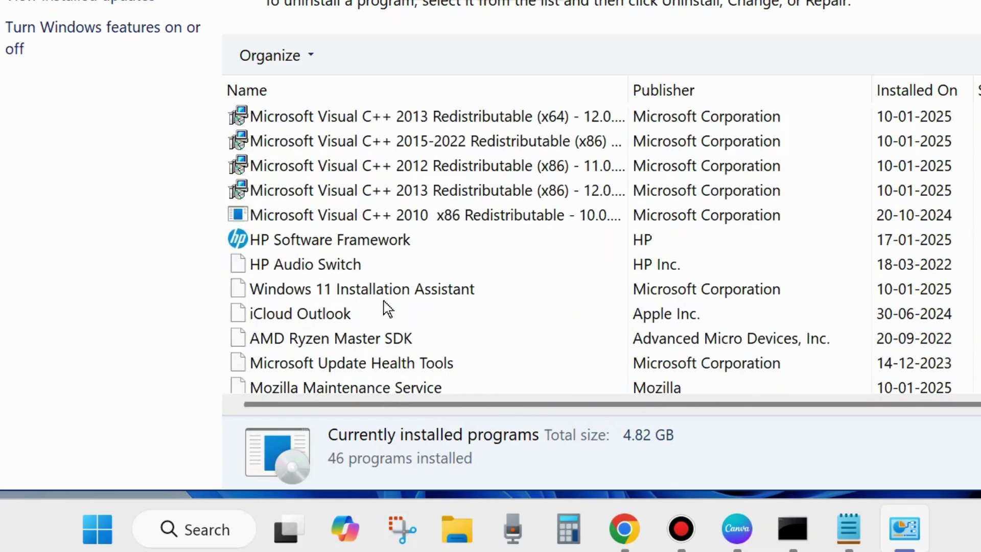
{"action": "scroll", "coordinate": [429, 332], "scroll_direction": "down", "scroll_amount": 4}
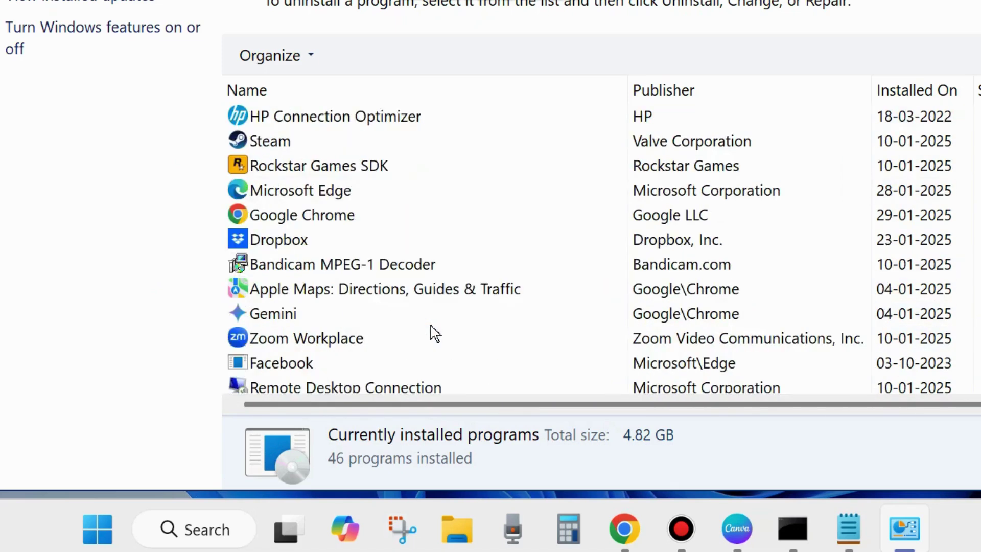
{"action": "scroll", "coordinate": [434, 333], "scroll_direction": "down", "scroll_amount": 1}
{"action": "scroll", "coordinate": [434, 334], "scroll_direction": "up", "scroll_amount": 4}
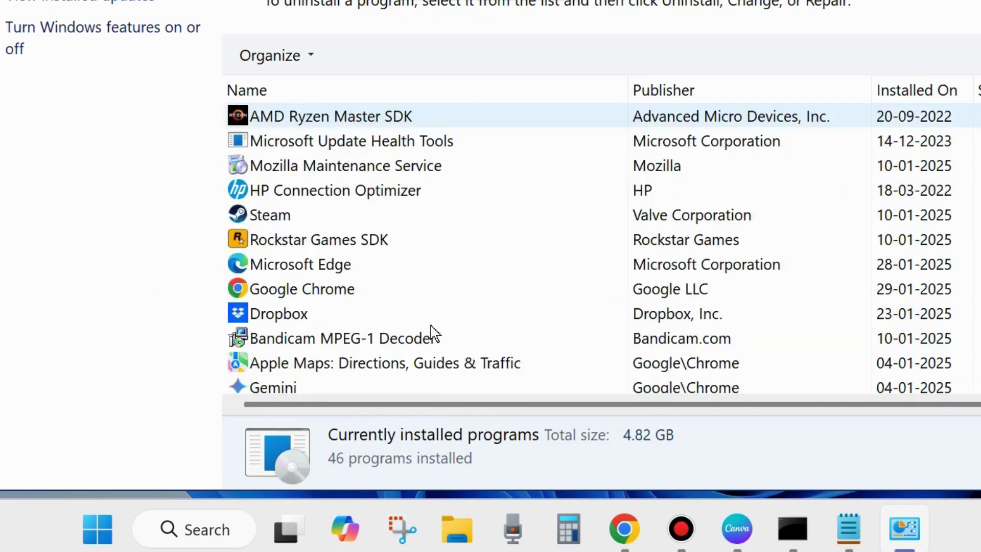
{"action": "scroll", "coordinate": [432, 329], "scroll_direction": "up", "scroll_amount": 1}
{"action": "scroll", "coordinate": [432, 330], "scroll_direction": "down", "scroll_amount": 1}
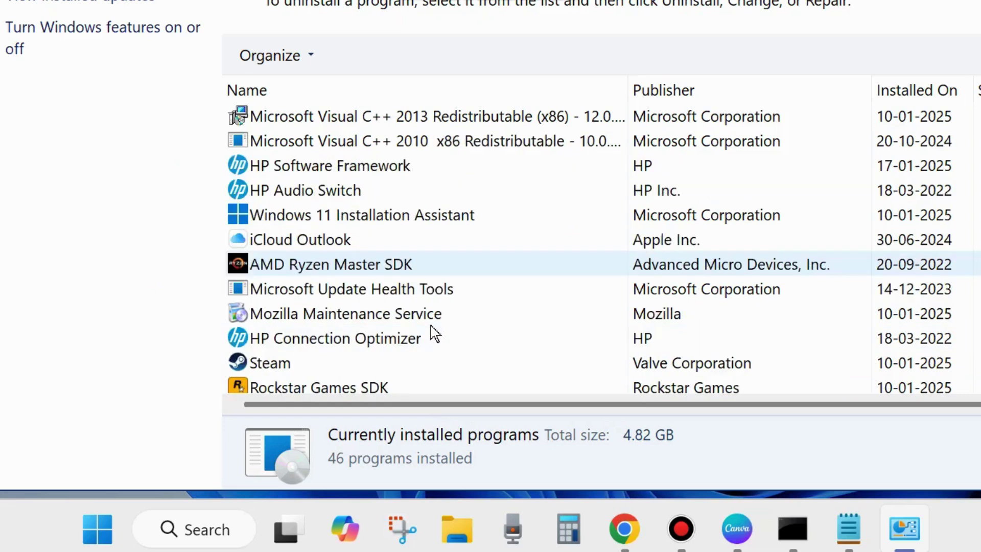
{"action": "scroll", "coordinate": [432, 329], "scroll_direction": "up", "scroll_amount": 3}
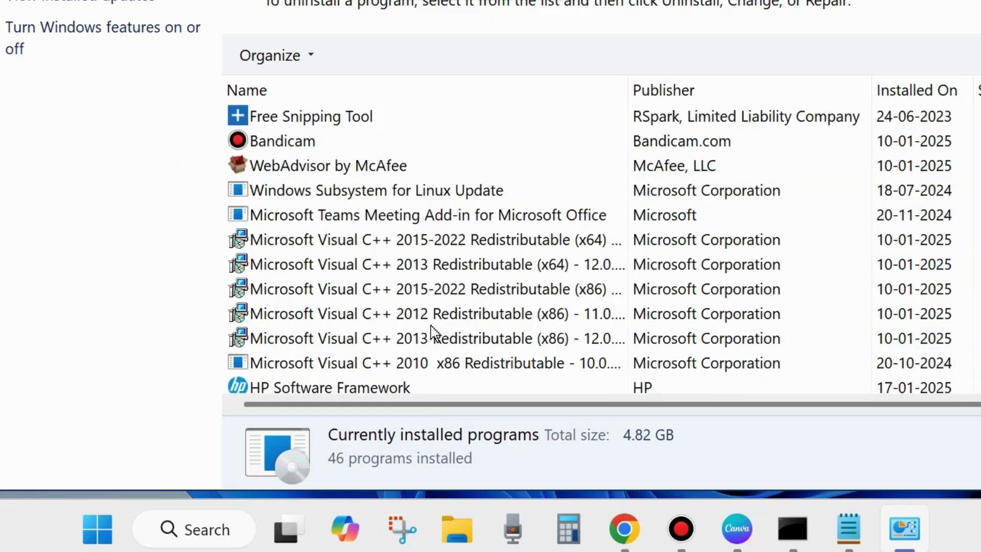
{"action": "scroll", "coordinate": [431, 333], "scroll_direction": "down", "scroll_amount": 3}
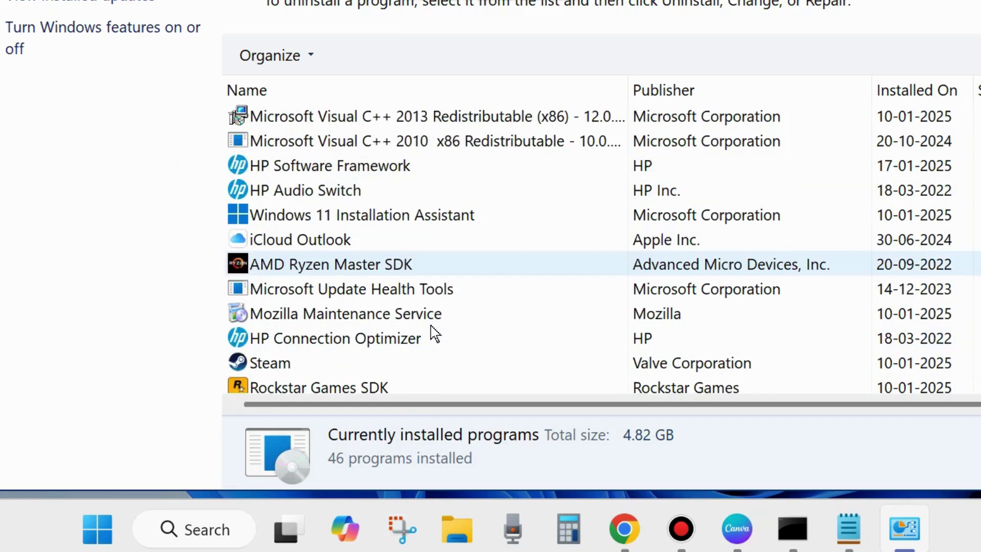
{"action": "scroll", "coordinate": [435, 334], "scroll_direction": "down", "scroll_amount": 2}
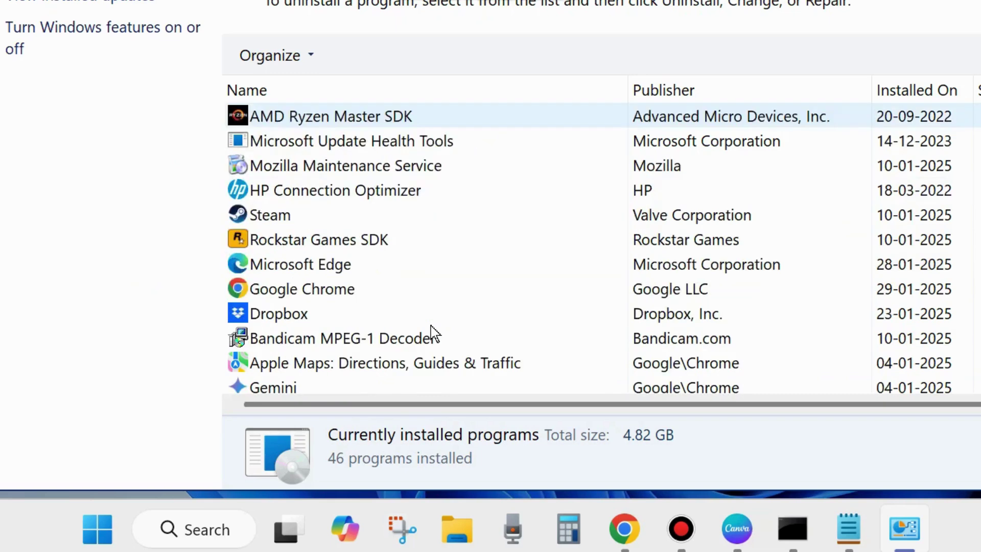
{"action": "scroll", "coordinate": [432, 333], "scroll_direction": "down", "scroll_amount": 4}
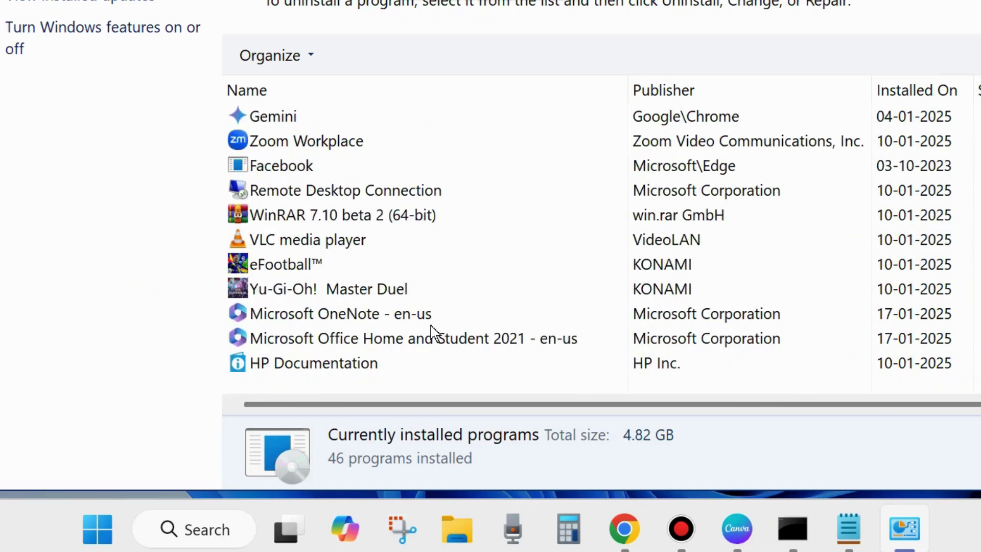
- View the repair options for Microsoft Office Home and Student 2021 without starting a repair, and close Programs and Features
{"action": "left_click", "coordinate": [338, 341]}
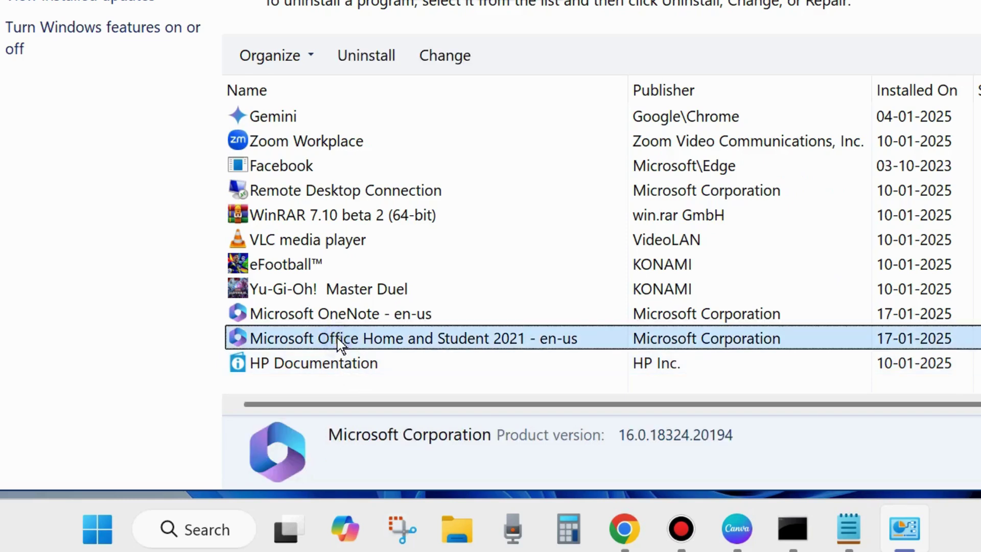
{"action": "left_click", "coordinate": [442, 60]}
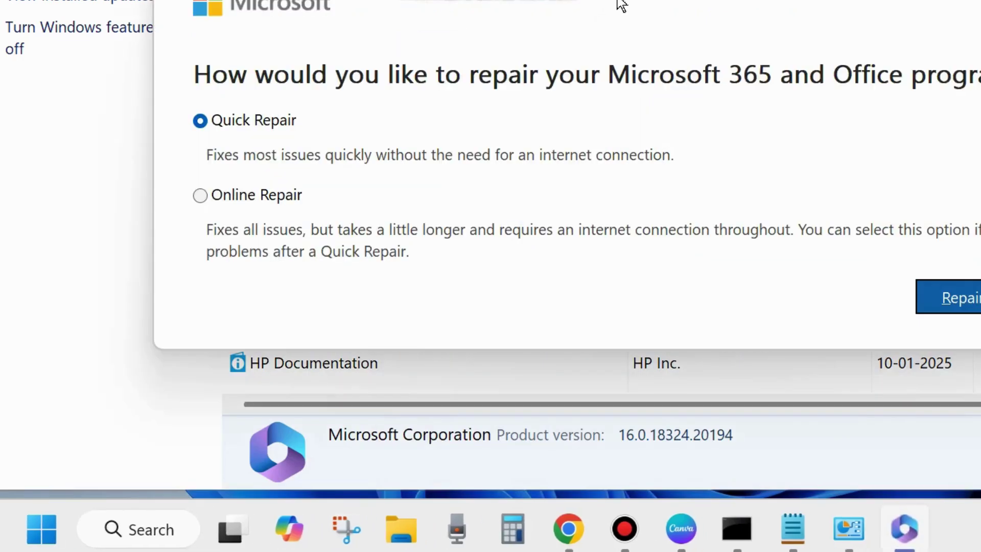
{"action": "left_click_drag", "start_coordinate": [621, 6], "coordinate": [476, 71]}
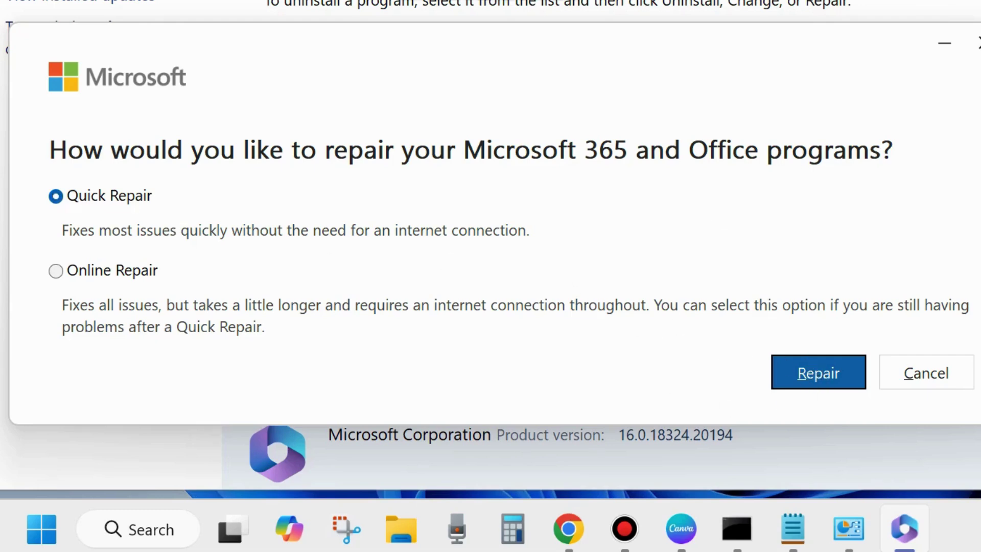
{"action": "left_click", "coordinate": [979, 43]}
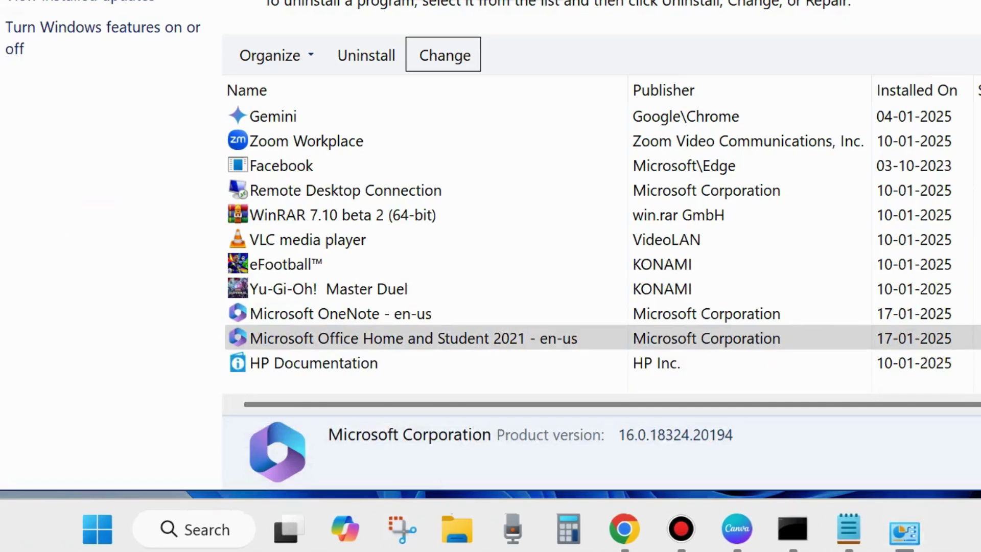
{"action": "key", "text": "alt+F4"}
{"action": "left_click", "coordinate": [300, 384]}
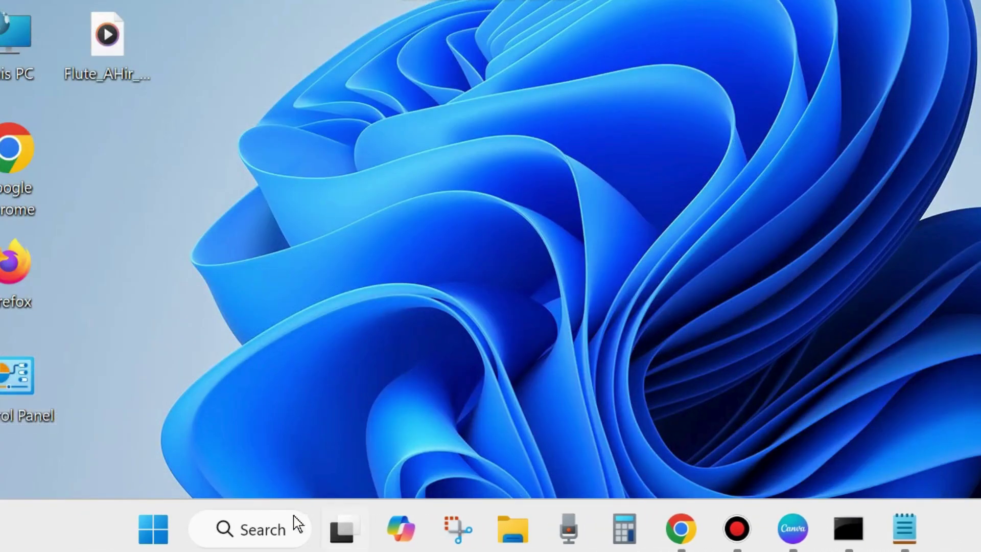
- Search Windows for "di", open Disk Cleanup and select the Windows (C:) drive for cleaning
{"action": "left_click", "coordinate": [252, 537]}
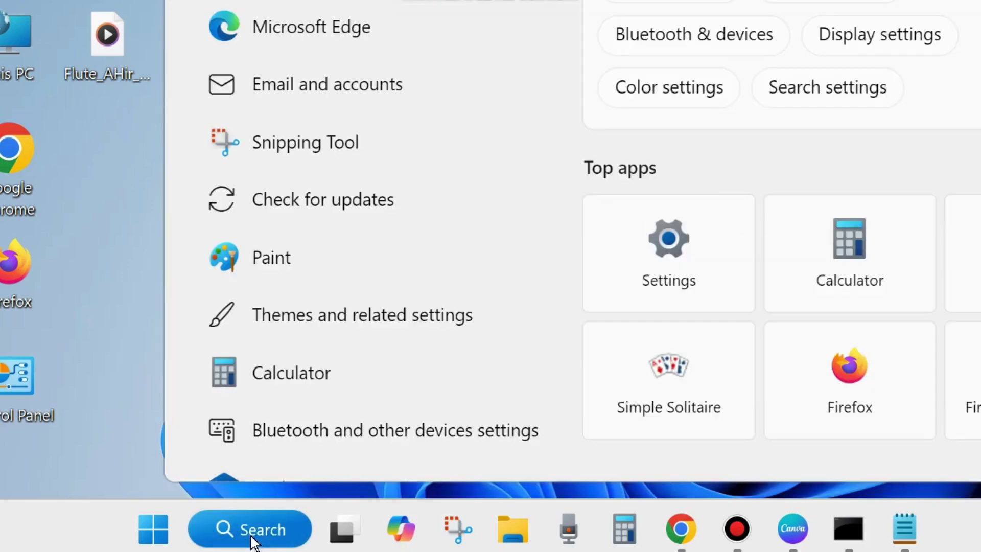
{"action": "type", "text": "di"}
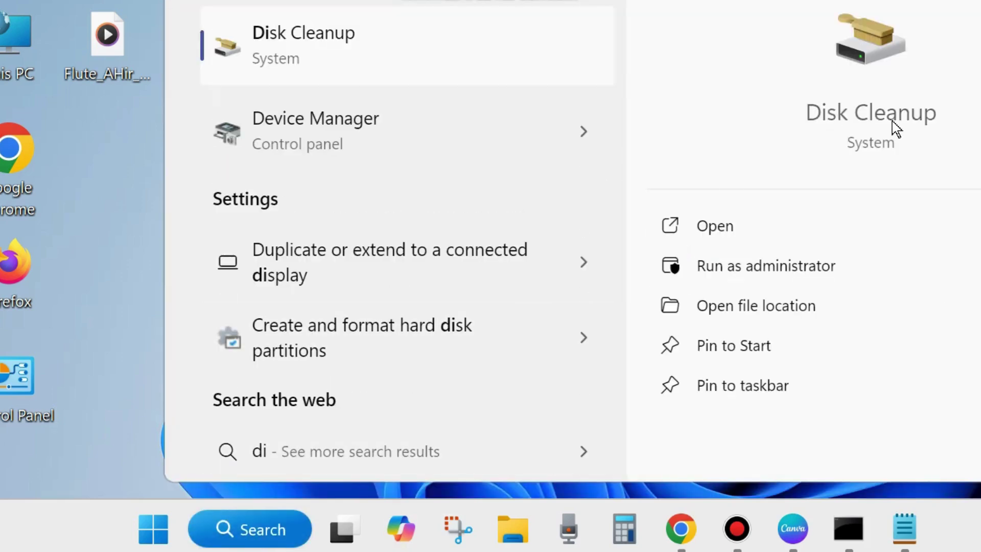
{"action": "left_click", "coordinate": [710, 228]}
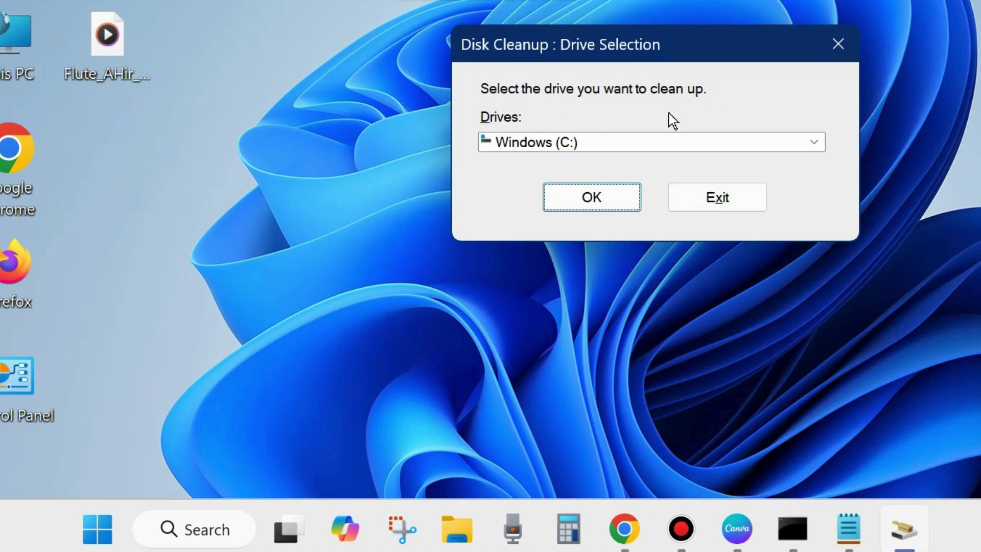
{"action": "left_click", "coordinate": [600, 197]}
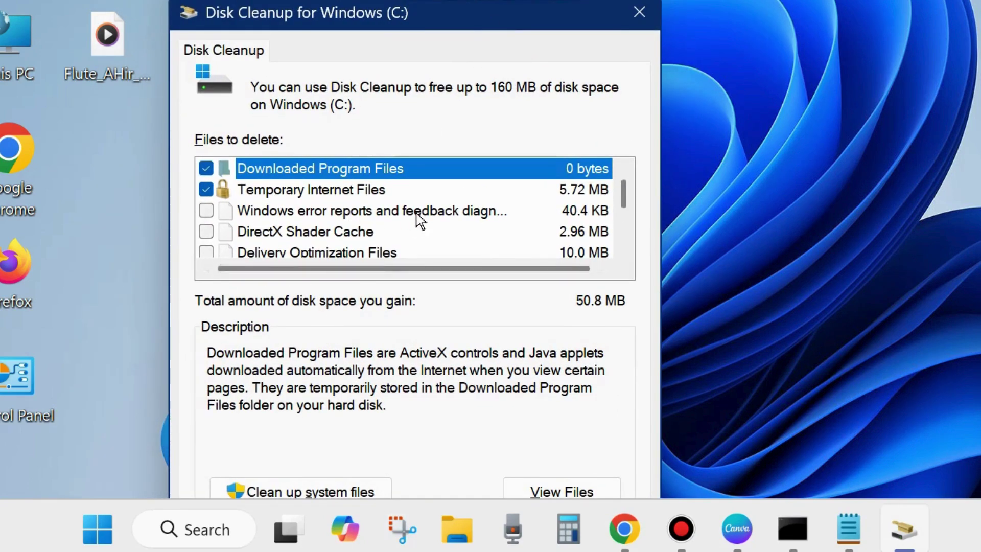
- Also mark Windows error reports and feedback diagnostics, DirectX Shader Cache, Delivery Optimization Files, Recycle Bin and Temporary files for deletion
{"action": "left_click", "coordinate": [207, 210]}
{"action": "left_click", "coordinate": [207, 233]}
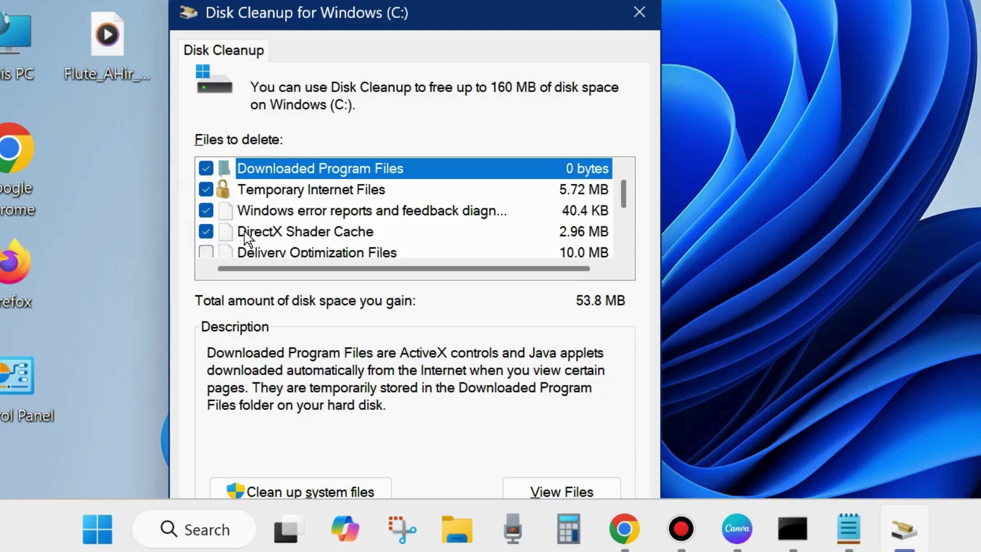
{"action": "scroll", "coordinate": [222, 234], "scroll_direction": "down", "scroll_amount": 1}
{"action": "left_click", "coordinate": [206, 189]}
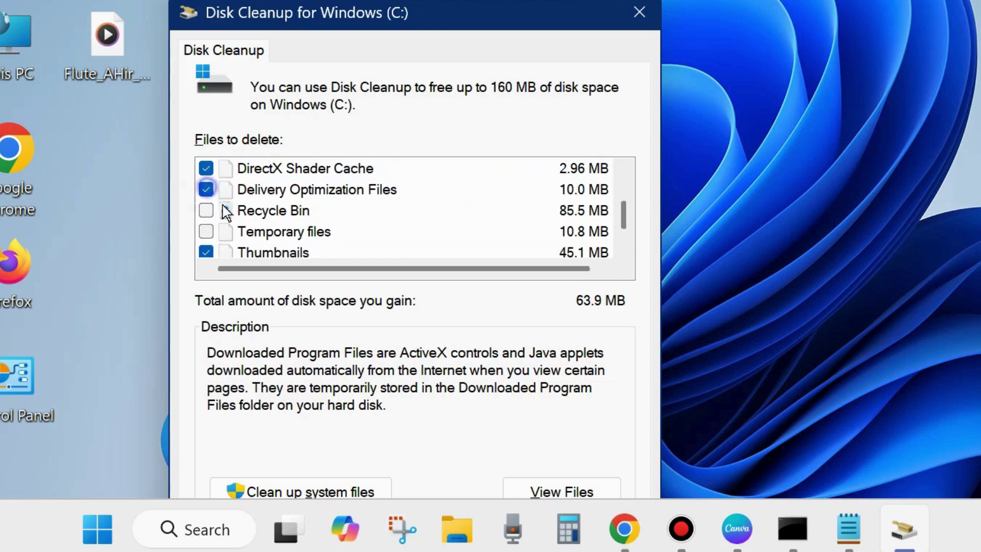
{"action": "left_click", "coordinate": [207, 211]}
{"action": "left_click", "coordinate": [207, 233]}
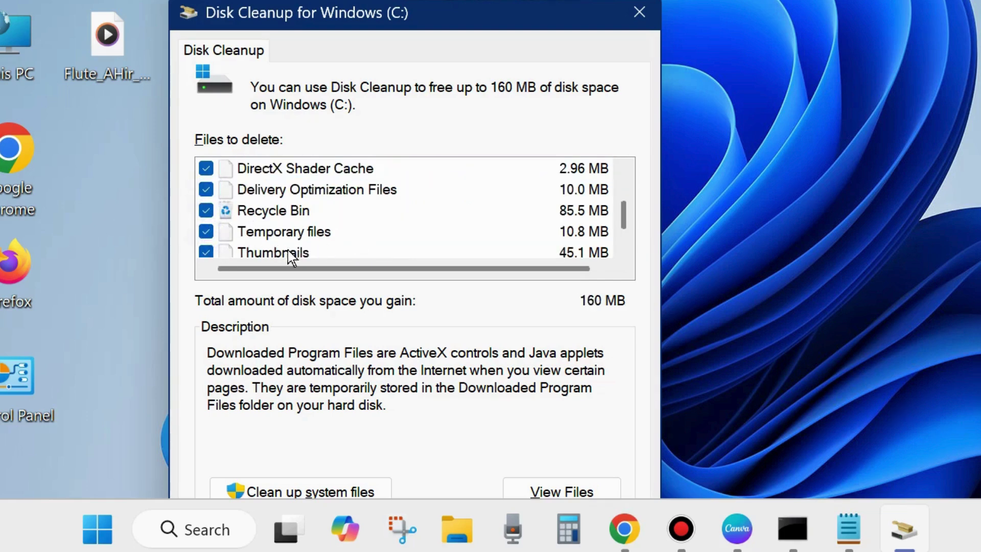
- Run the cleanup and confirm permanently deleting the marked files
{"action": "left_click_drag", "start_coordinate": [413, 30], "coordinate": [387, 0]}
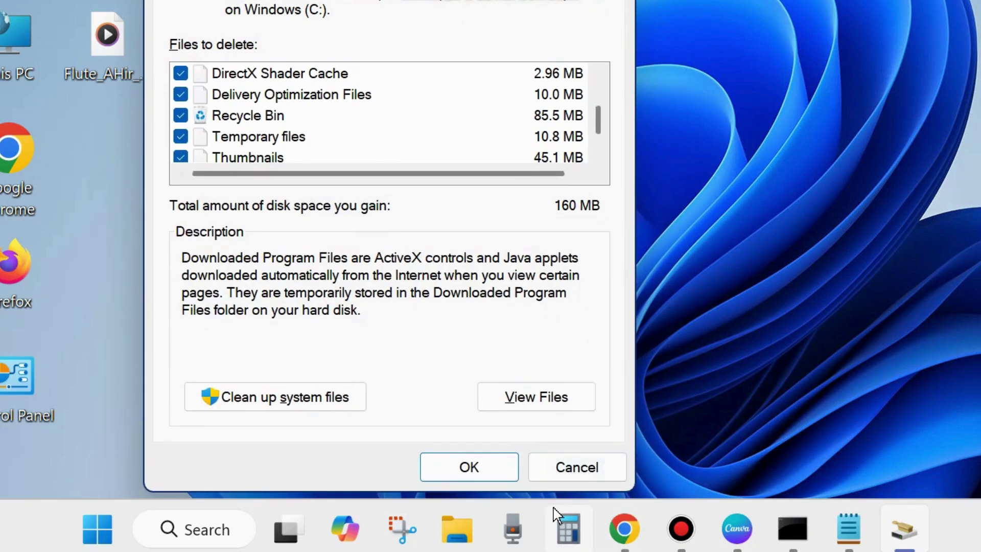
{"action": "left_click", "coordinate": [468, 466]}
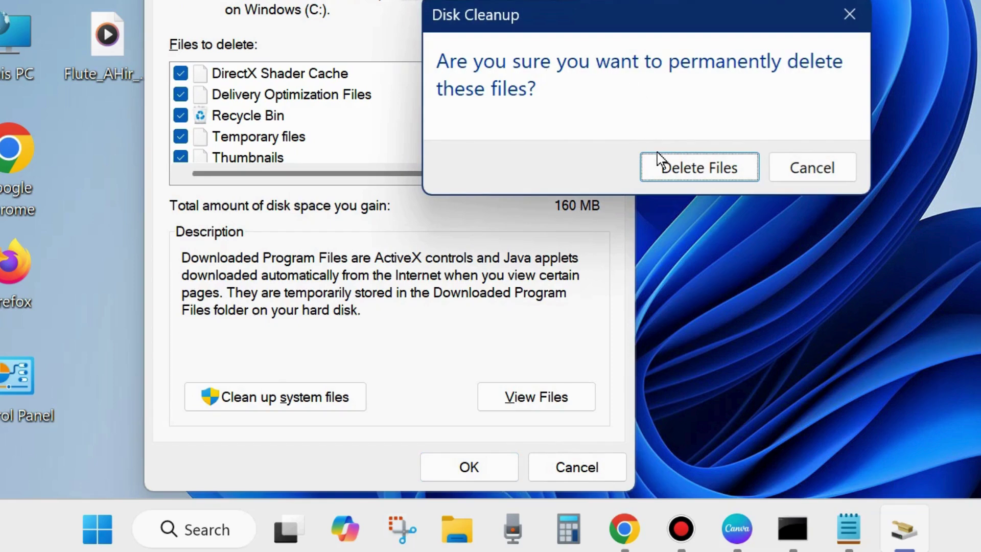
{"action": "left_click", "coordinate": [708, 170]}
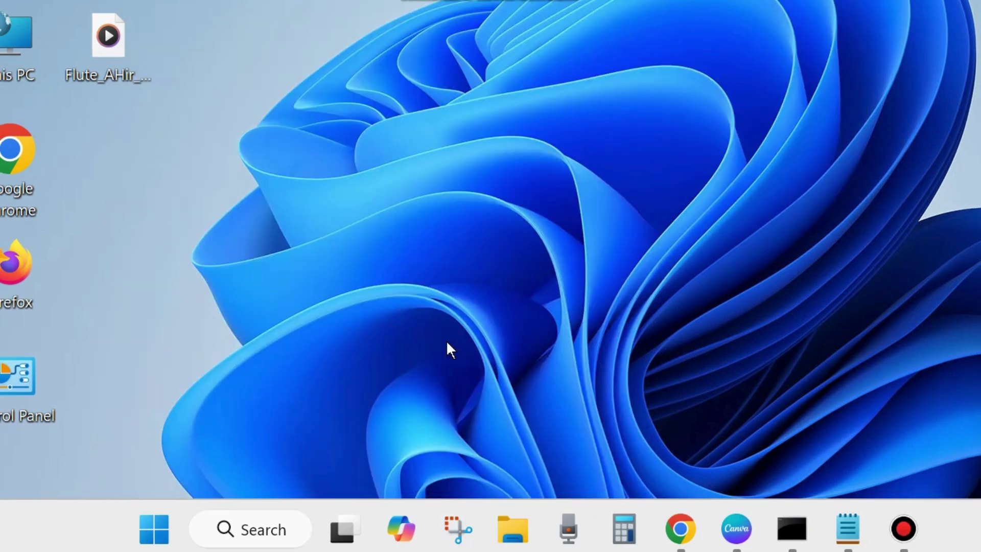
- Open the Services console by running services.msc, and arrange its window to show the list of services
{"action": "right_click", "coordinate": [147, 532]}
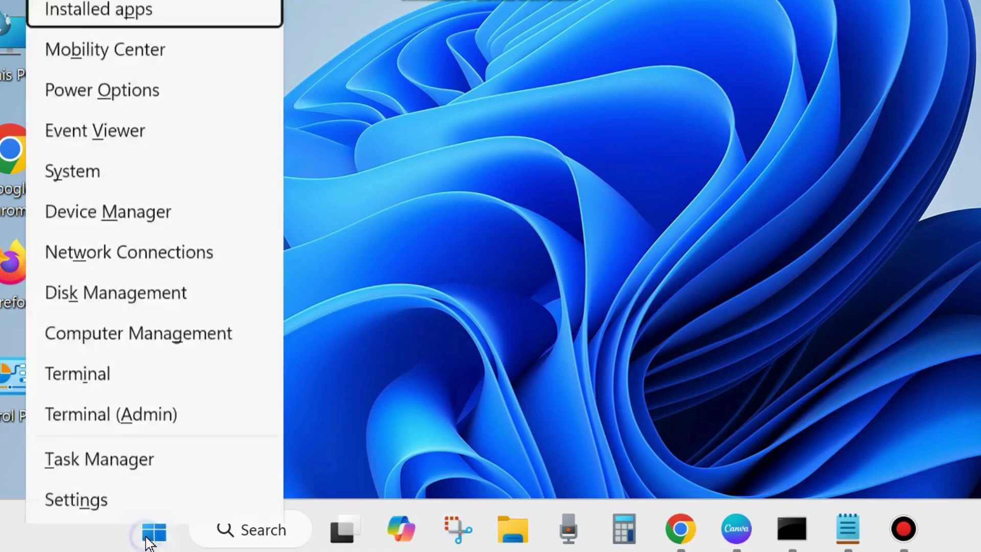
{"action": "left_click", "coordinate": [68, 424]}
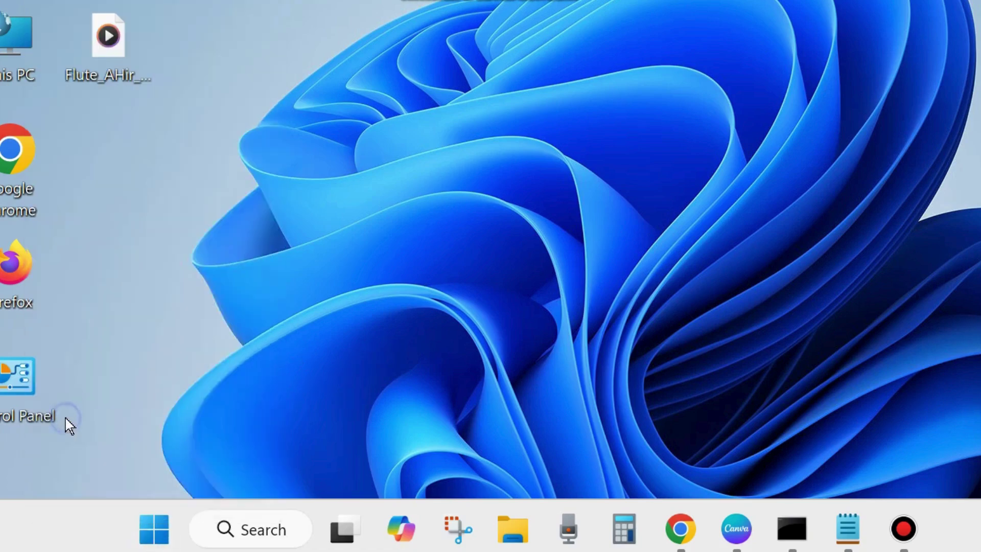
{"action": "left_click_drag", "start_coordinate": [131, 201], "coordinate": [409, 135]}
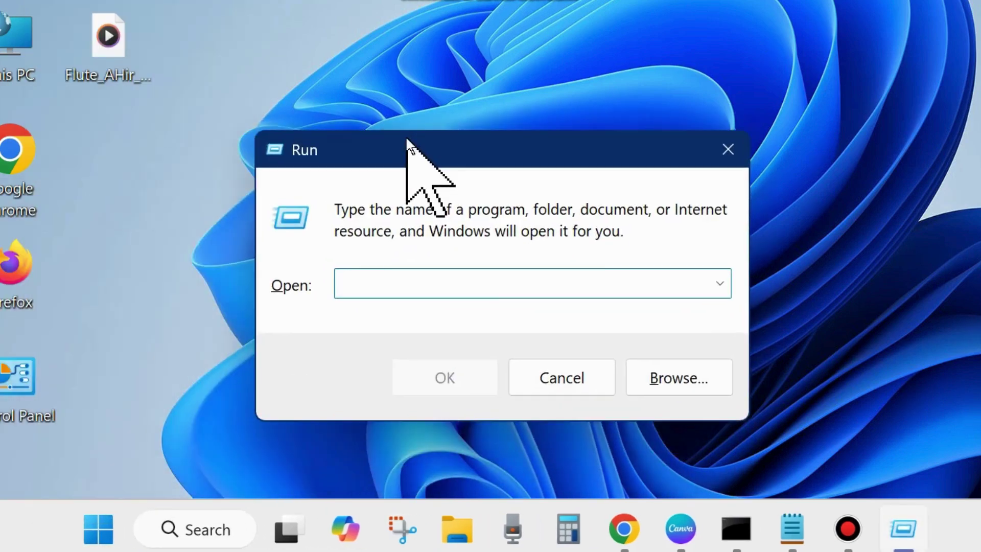
{"action": "type", "text": "services.msc"}
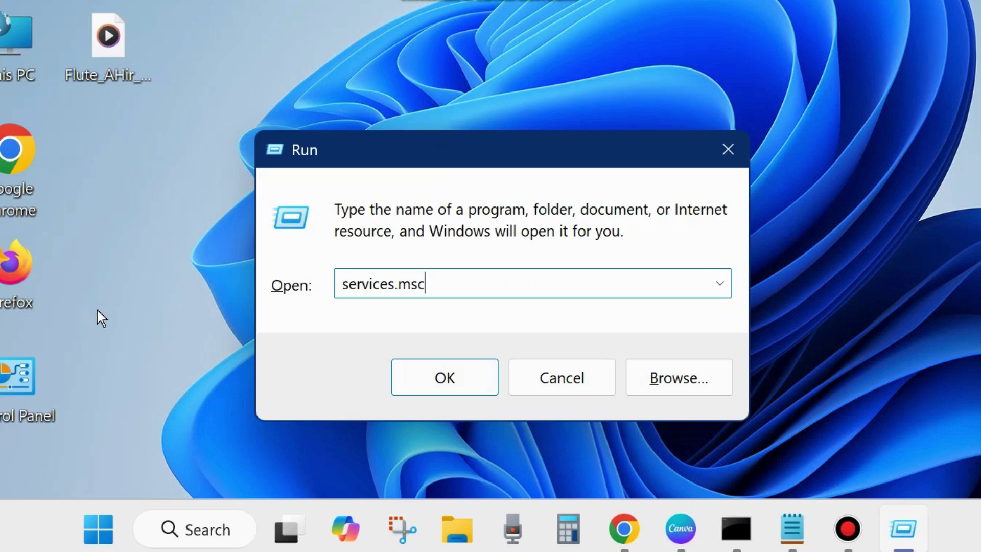
{"action": "left_click", "coordinate": [437, 374]}
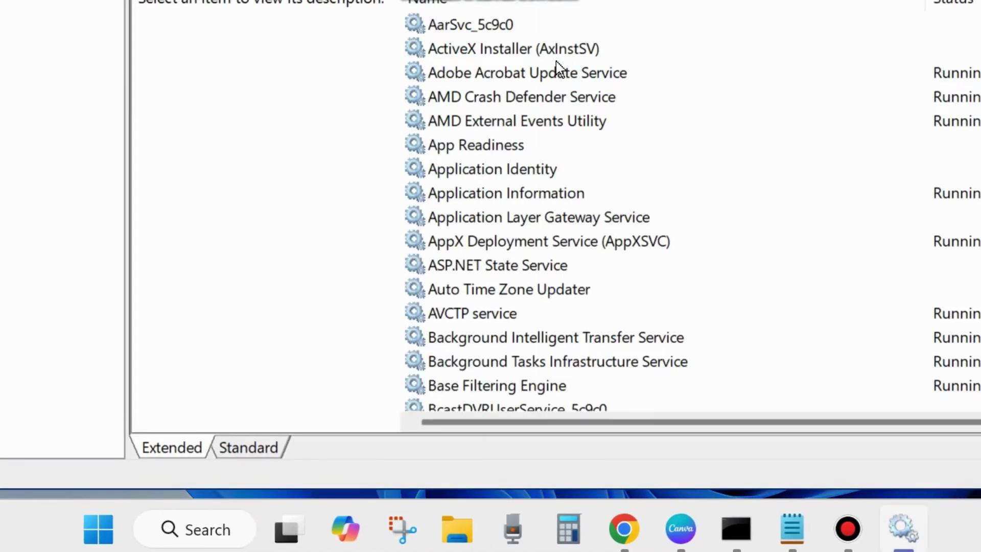
{"action": "left_click_drag", "start_coordinate": [458, 1], "coordinate": [487, 19]}
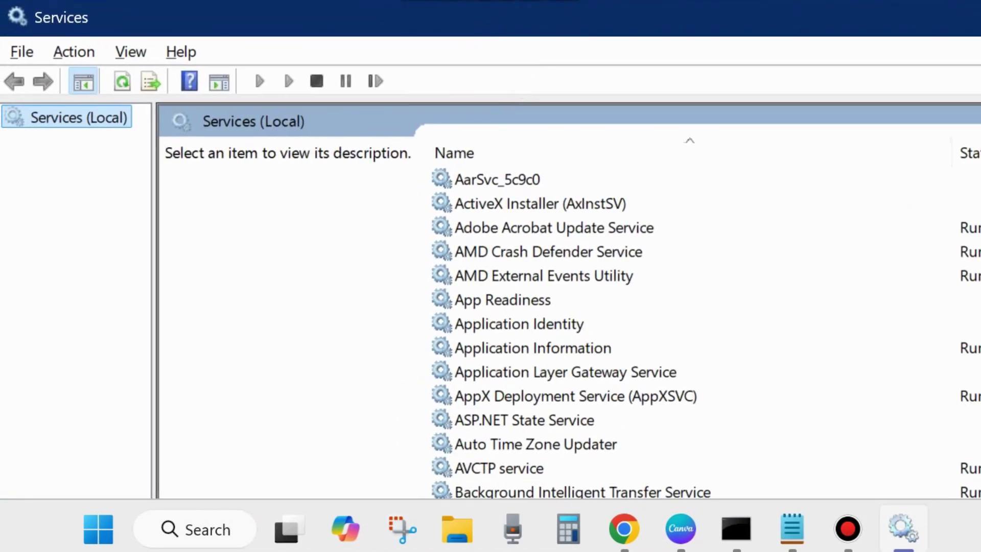
{"action": "left_click", "coordinate": [904, 12]}
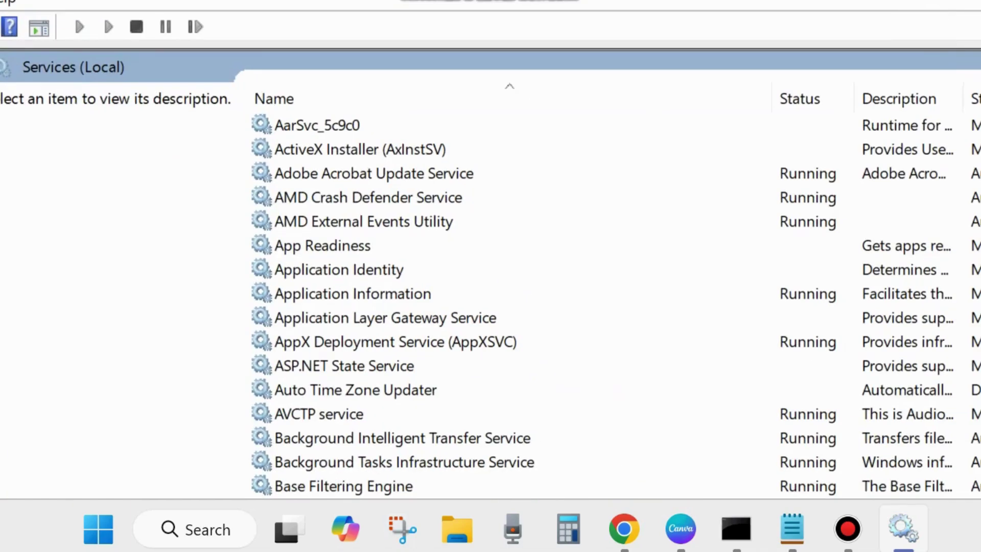
- Find the Windows Installer service in the list of local services and start it
{"action": "scroll", "coordinate": [510, 306], "scroll_direction": "down", "scroll_amount": 20}
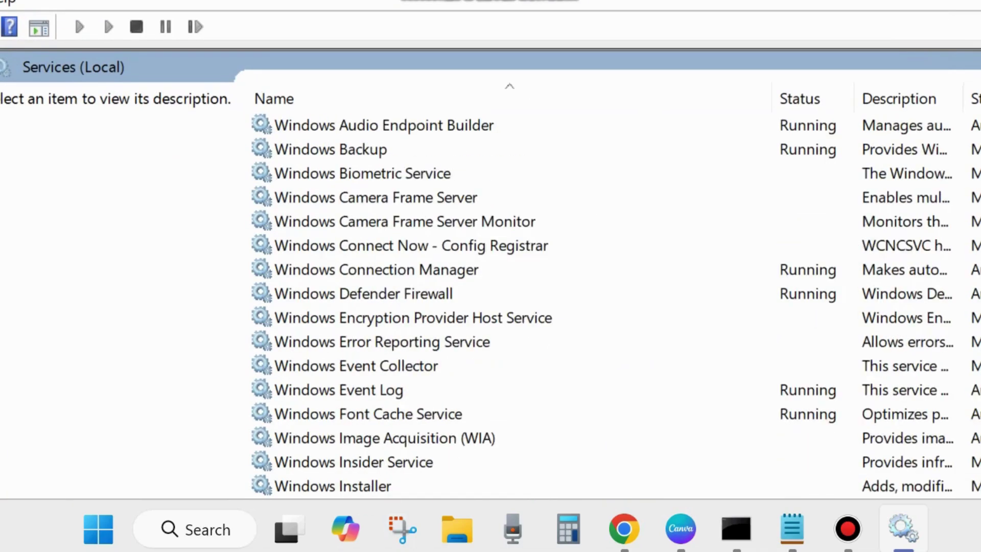
{"action": "scroll", "coordinate": [510, 306], "scroll_direction": "down", "scroll_amount": 3}
{"action": "scroll", "coordinate": [511, 307], "scroll_direction": "up", "scroll_amount": 2}
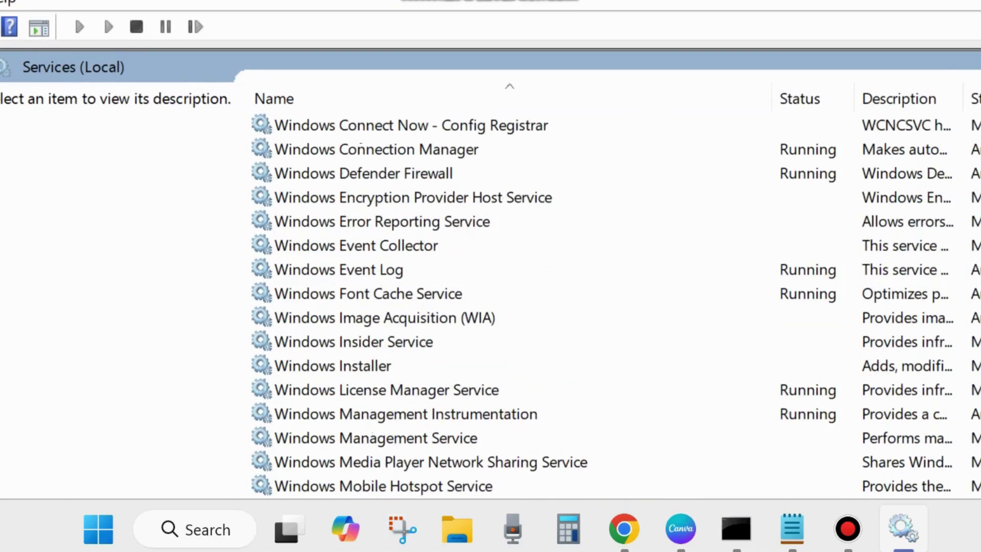
{"action": "left_click", "coordinate": [321, 366]}
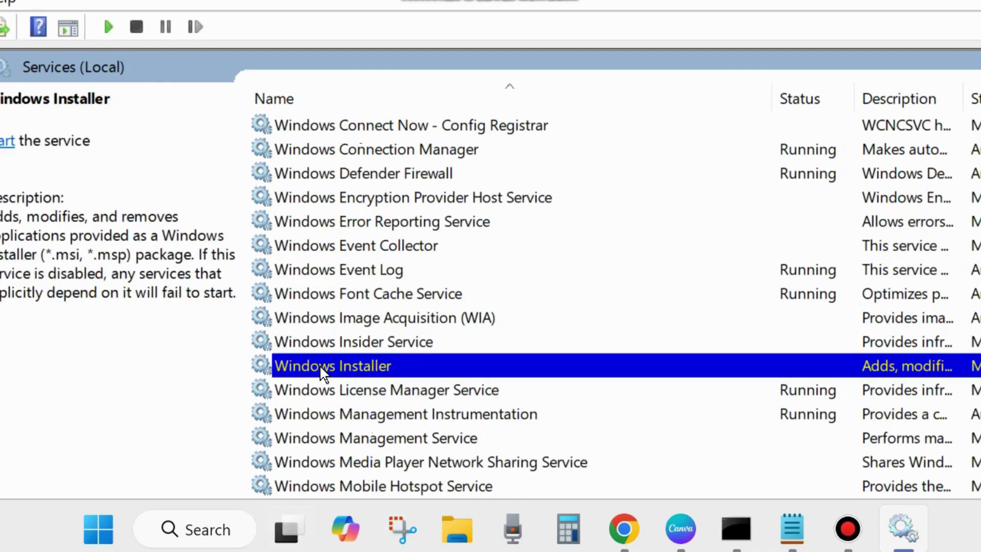
{"action": "right_click", "coordinate": [320, 364]}
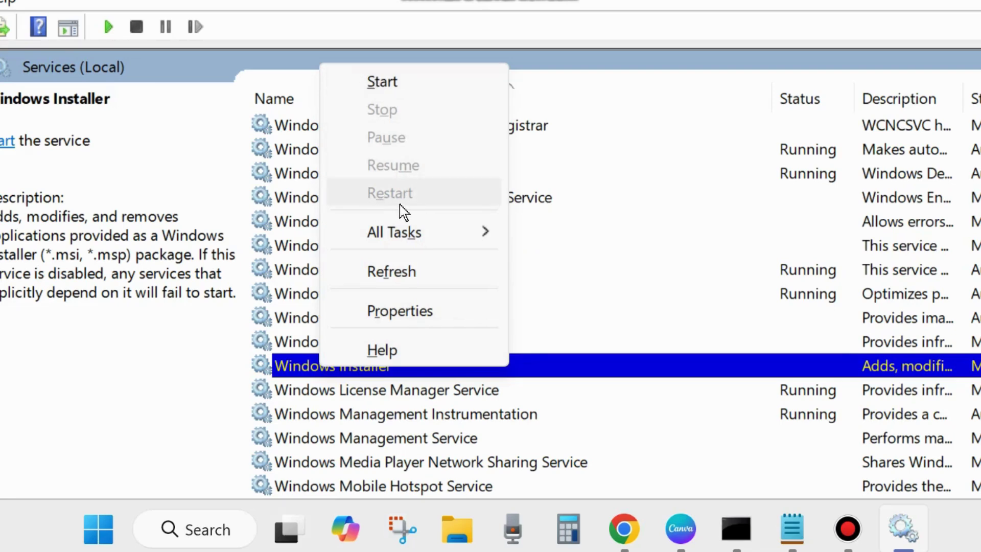
{"action": "left_click", "coordinate": [382, 82]}
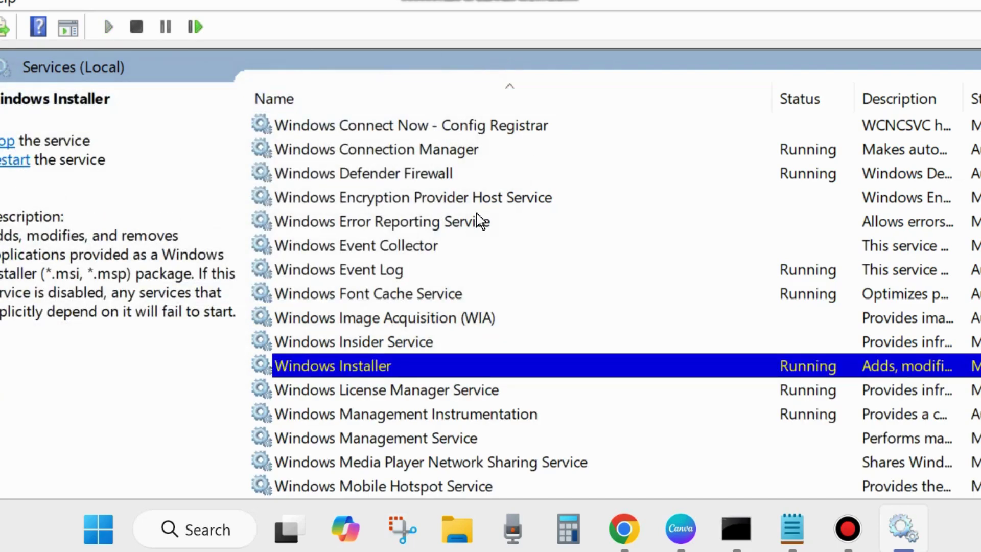
- Check the startup type and service status in the Windows Installer properties, and close the Services console
{"action": "double_click", "coordinate": [356, 367]}
{"action": "left_click_drag", "start_coordinate": [294, 0], "coordinate": [555, 0]}
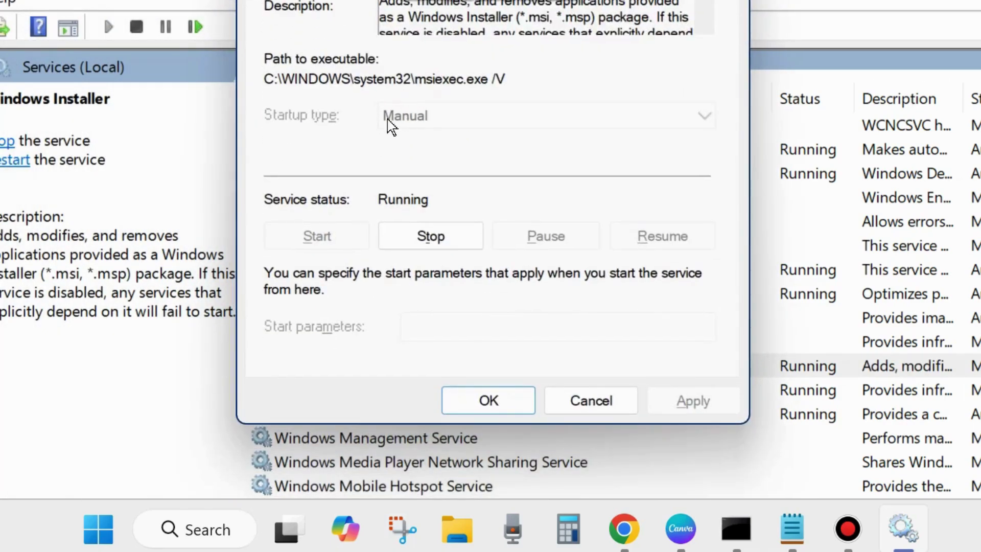
{"action": "left_click", "coordinate": [489, 400]}
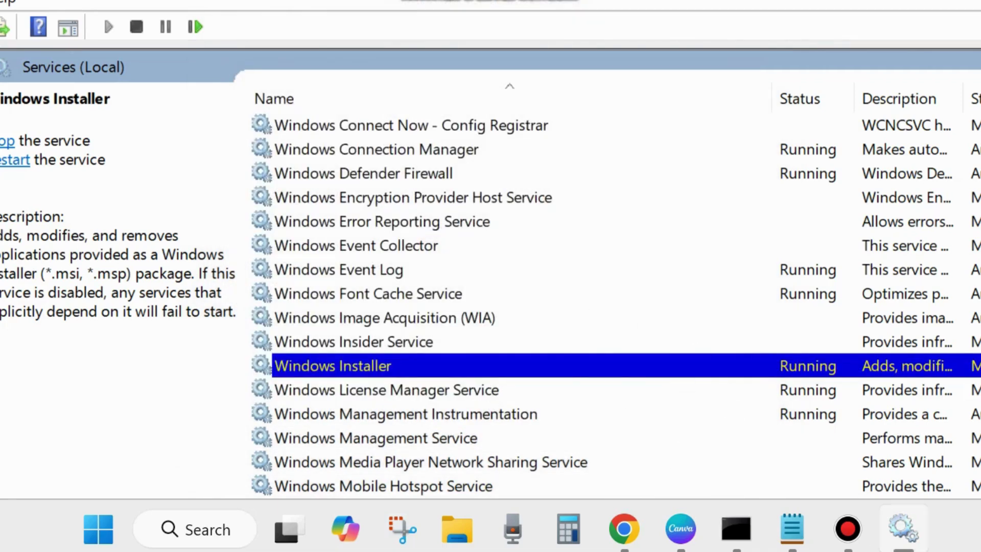
{"action": "key", "text": "alt+F4"}
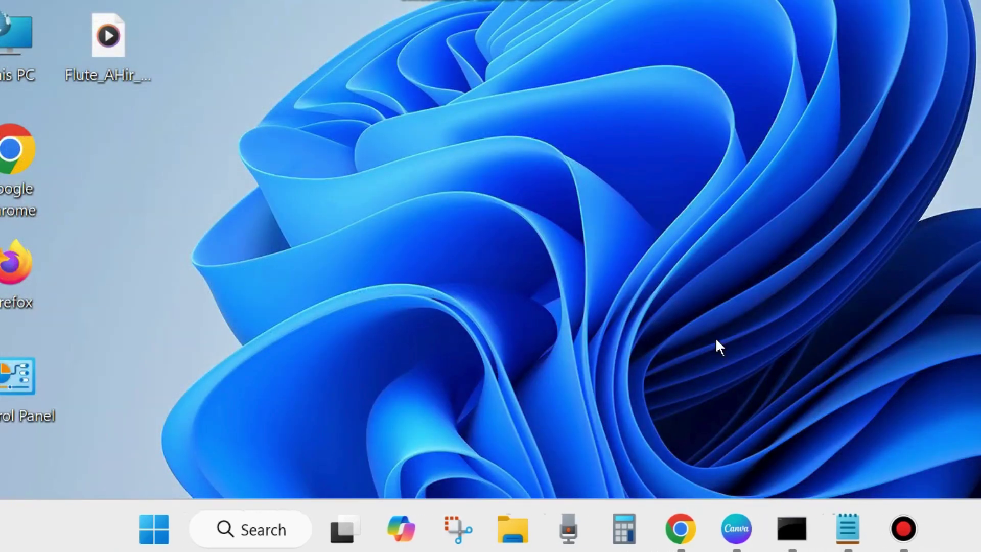
- Open System Configuration by running msconfig
{"action": "right_click", "coordinate": [152, 539]}
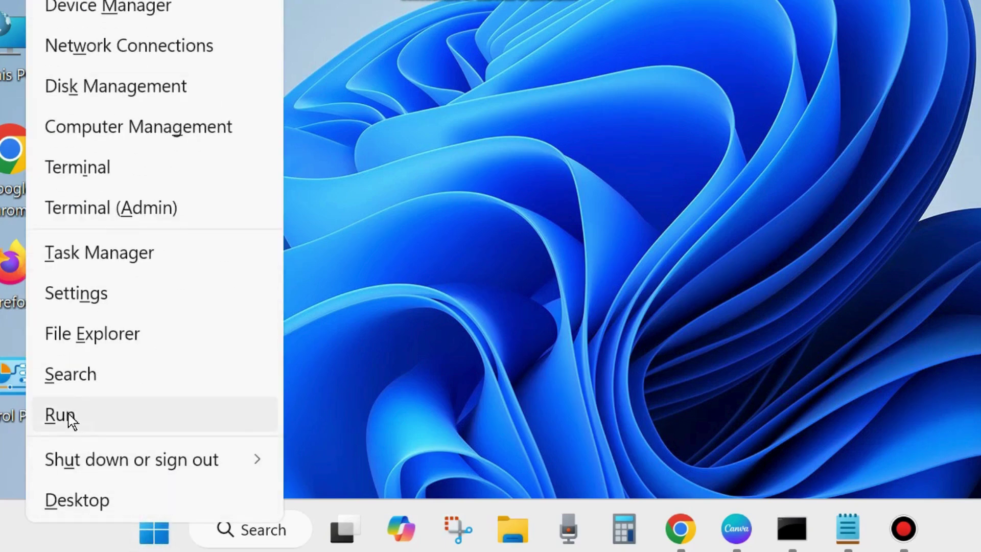
{"action": "left_click", "coordinate": [71, 422]}
{"action": "left_click_drag", "start_coordinate": [122, 219], "coordinate": [441, 132]}
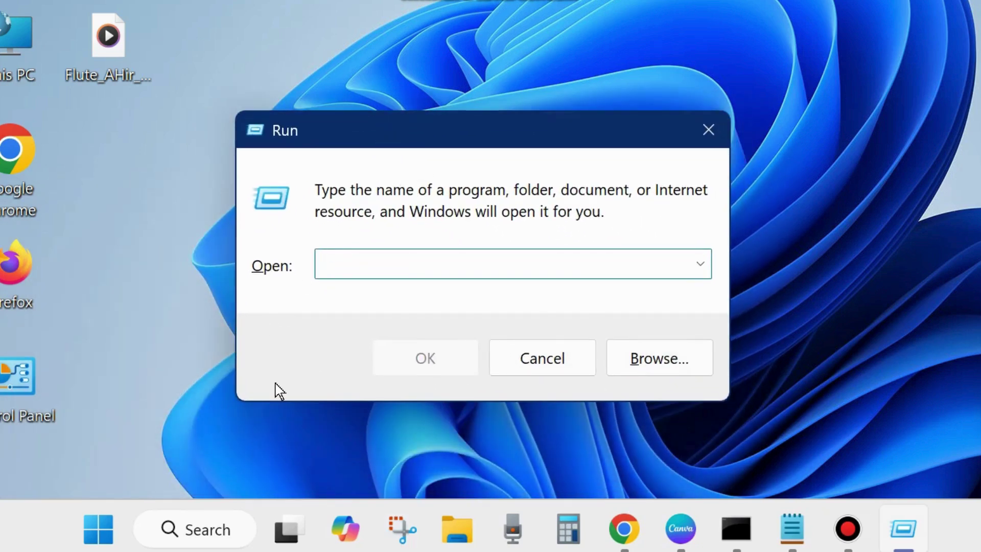
{"action": "type", "text": "msco"}
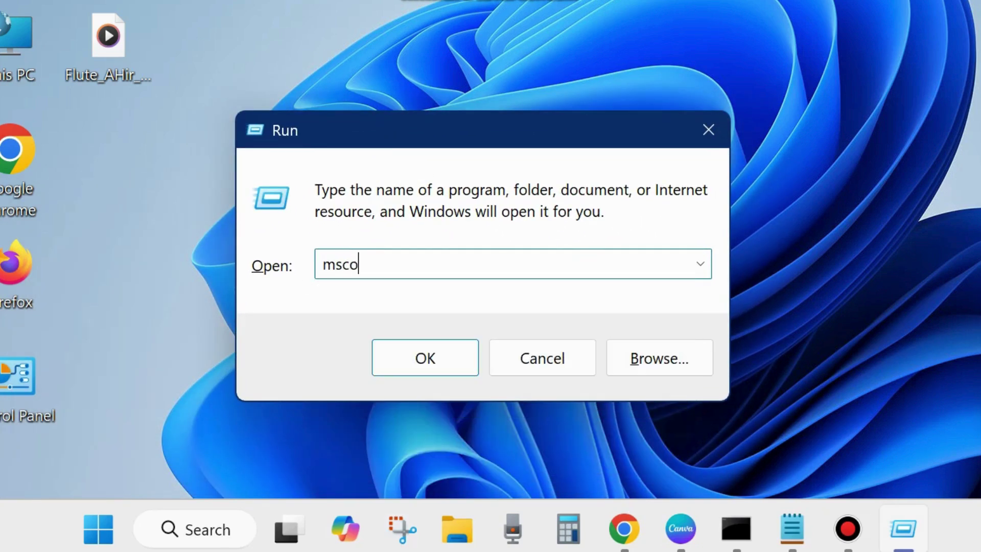
{"action": "type", "text": "nfig"}
{"action": "left_click", "coordinate": [417, 361]}
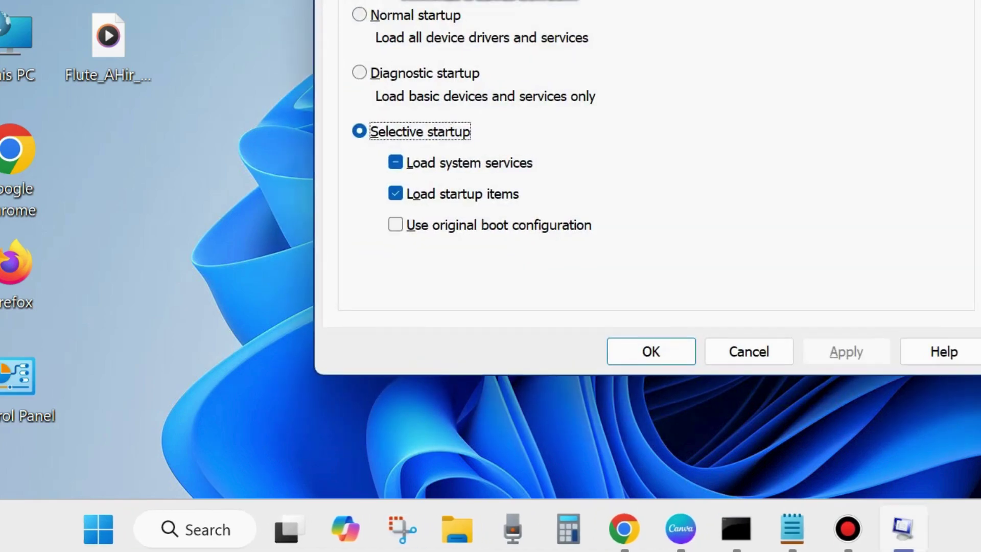
- Hide all Microsoft services in System Configuration's list of services
{"action": "left_click_drag", "start_coordinate": [674, 0], "coordinate": [542, 29]}
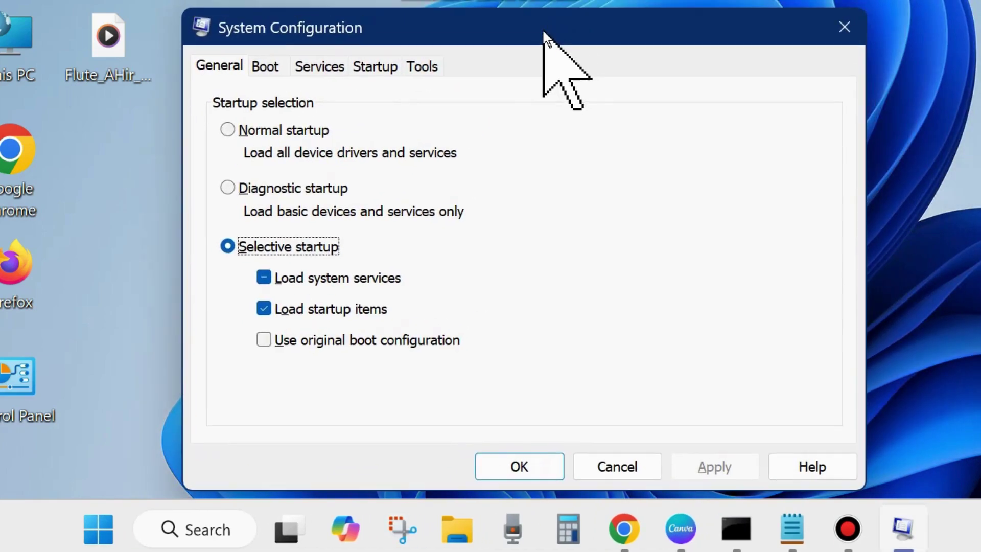
{"action": "left_click", "coordinate": [319, 69]}
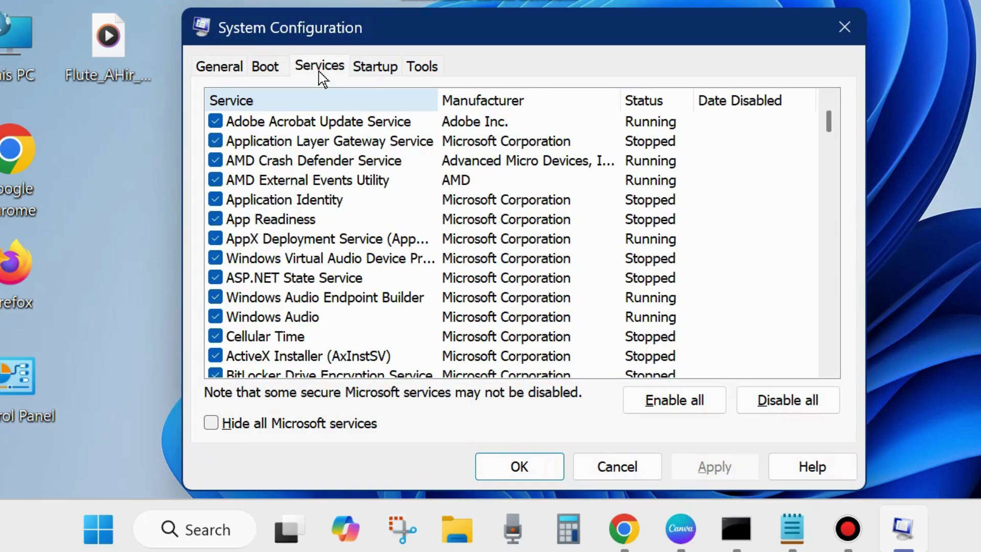
{"action": "left_click", "coordinate": [210, 427]}
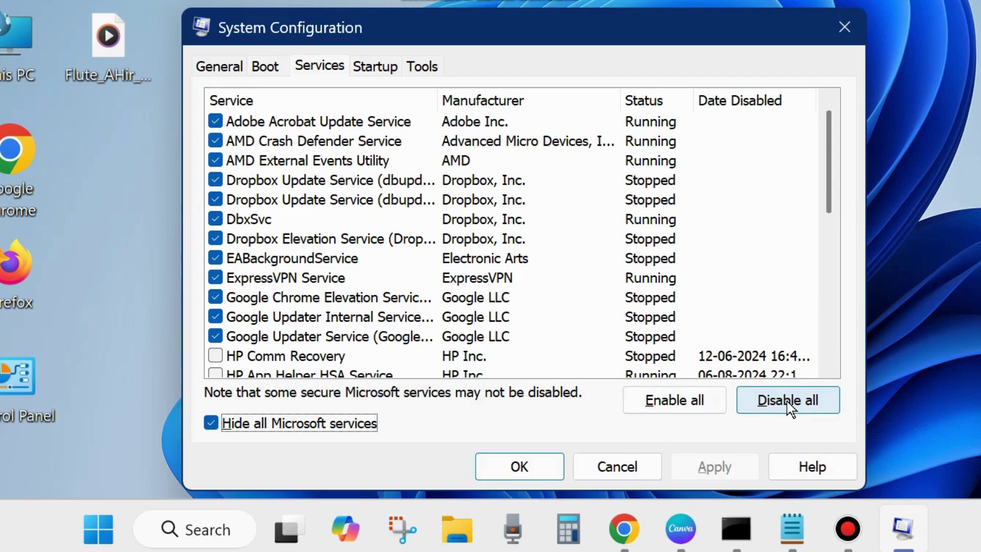
- Review the startup apps in Task Manager down to the Canva entry, and close Task Manager and System Configuration
{"action": "left_click", "coordinate": [382, 71]}
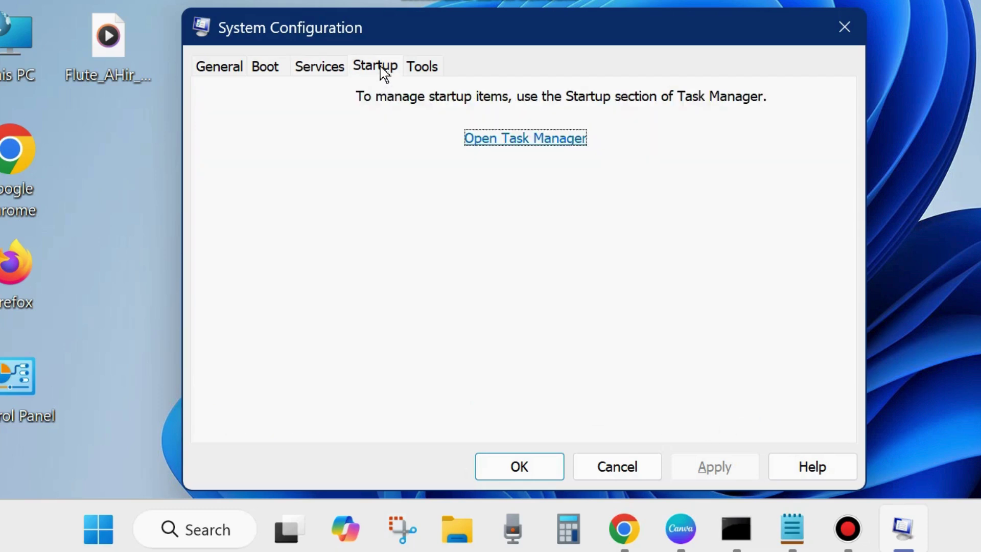
{"action": "left_click", "coordinate": [521, 144]}
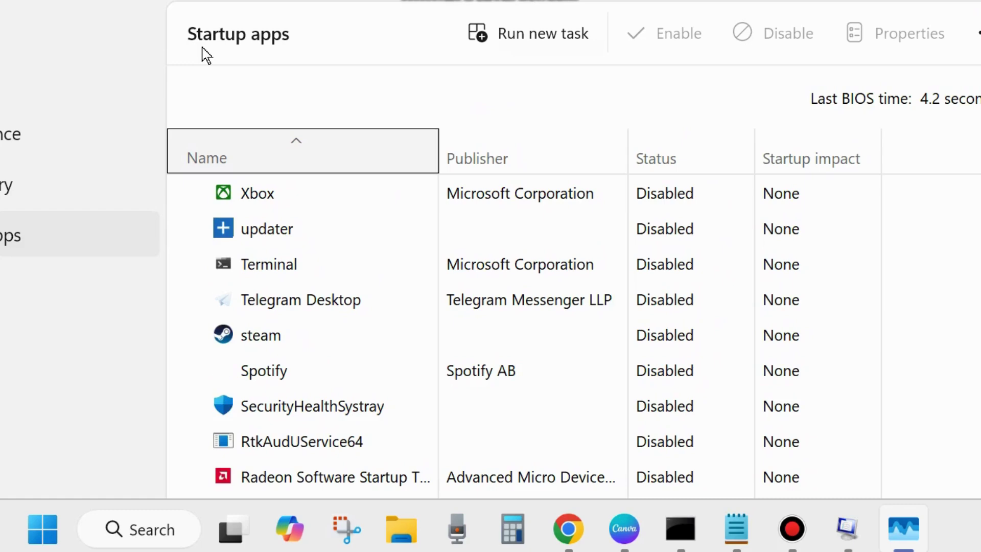
{"action": "scroll", "coordinate": [552, 378], "scroll_direction": "down", "scroll_amount": 3}
{"action": "scroll", "coordinate": [567, 396], "scroll_direction": "down", "scroll_amount": 9}
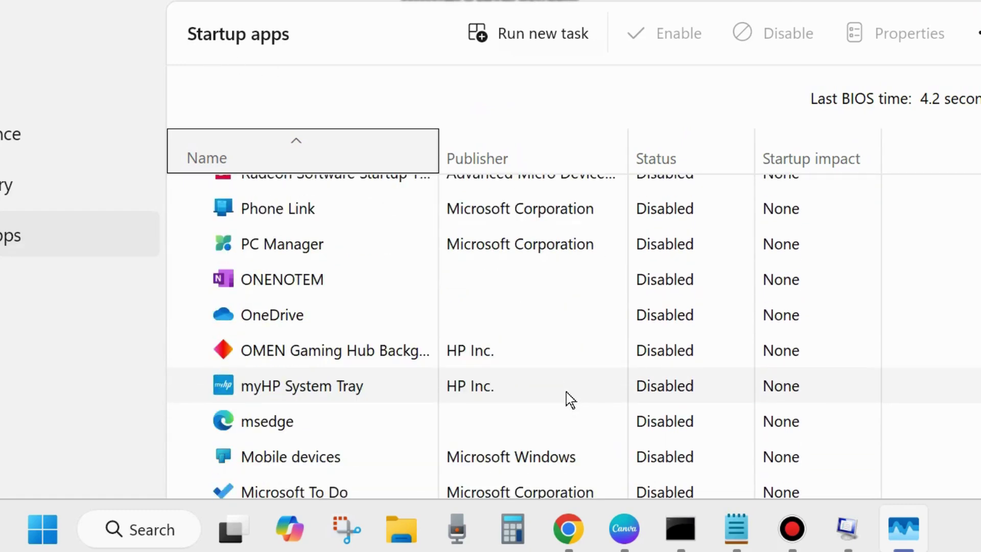
{"action": "scroll", "coordinate": [568, 398], "scroll_direction": "down", "scroll_amount": 2}
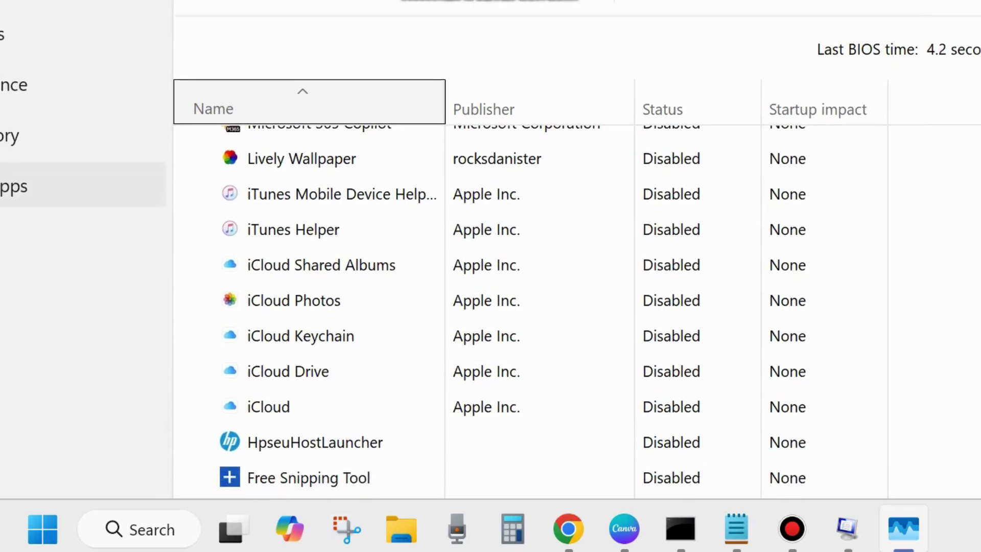
{"action": "scroll", "coordinate": [390, 360], "scroll_direction": "down", "scroll_amount": 2}
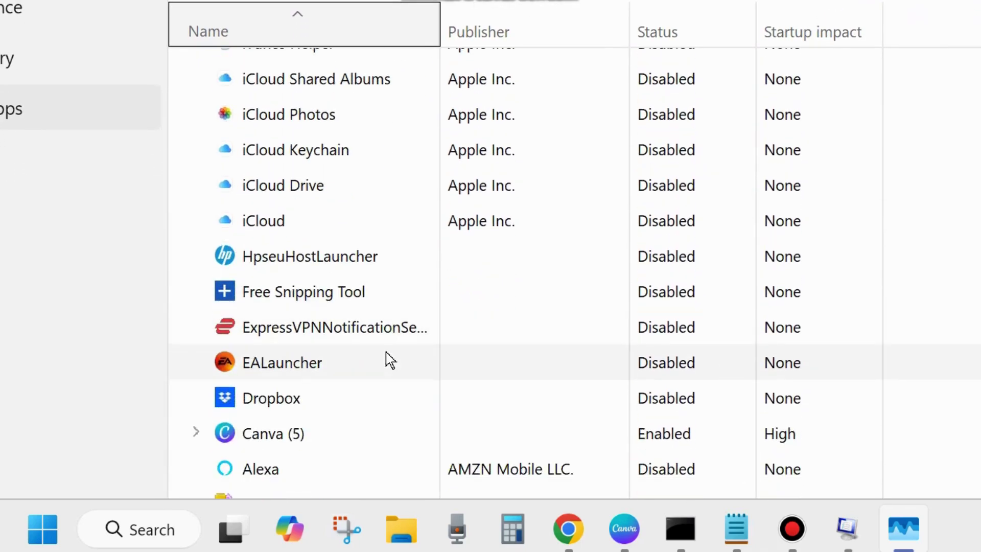
{"action": "right_click", "coordinate": [663, 438]}
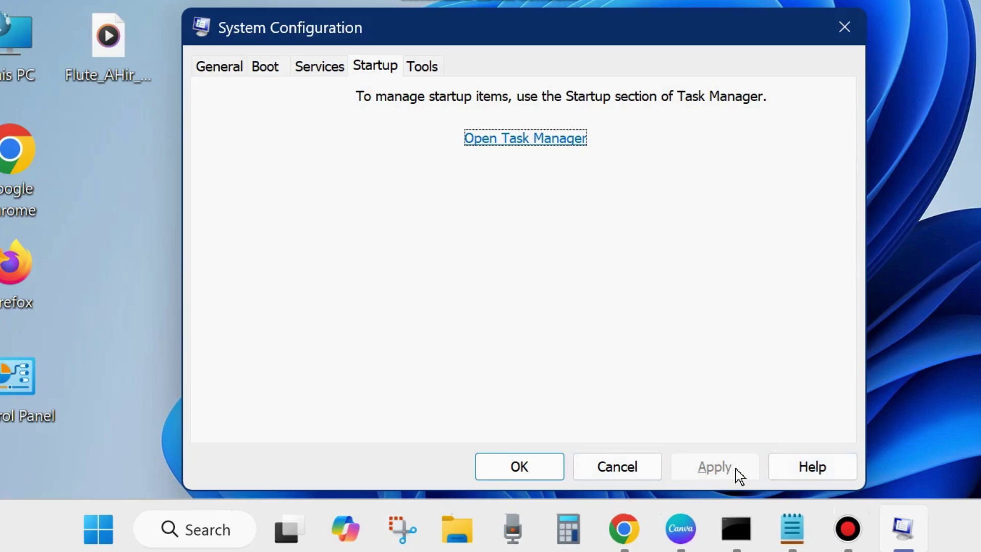
{"action": "left_click", "coordinate": [519, 466]}
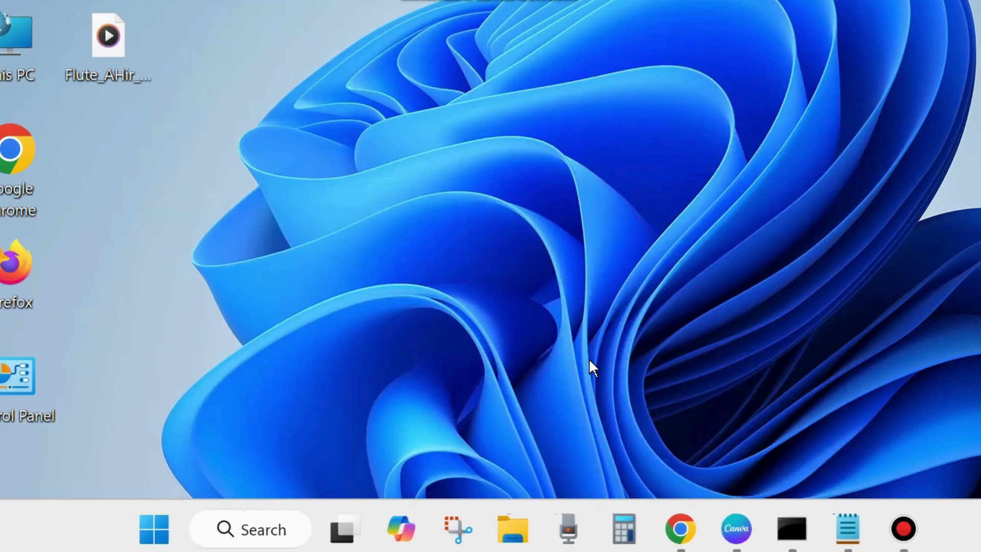
- View the Restart option among the shutdown and sign-out choices, and dismiss them without restarting
{"action": "right_click", "coordinate": [154, 526]}
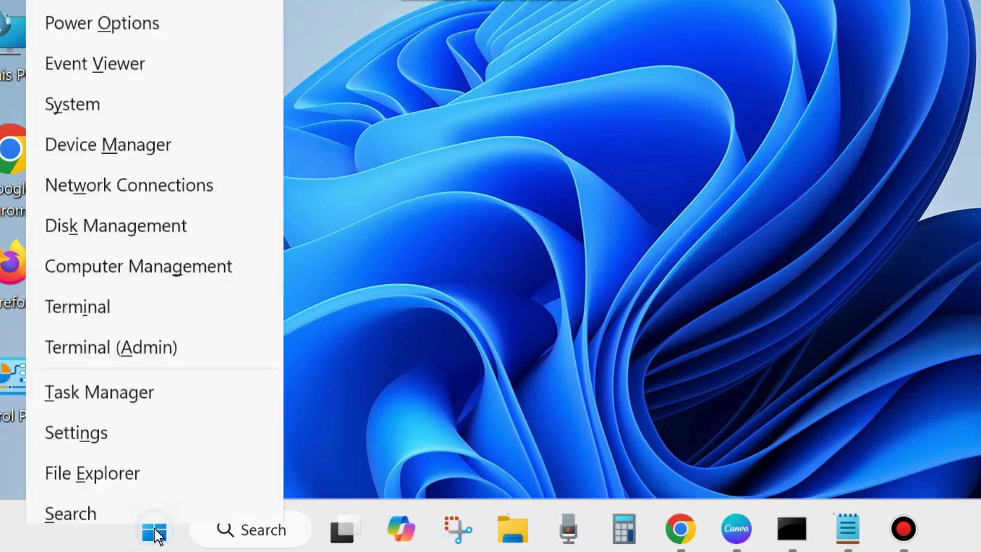
{"action": "mouse_move", "coordinate": [186, 456]}
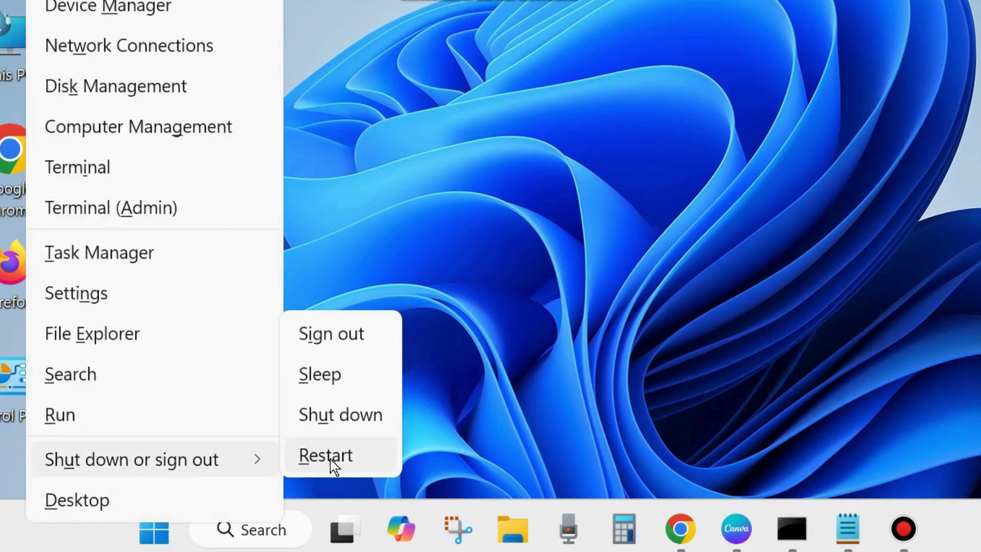
{"action": "left_click", "coordinate": [951, 150]}
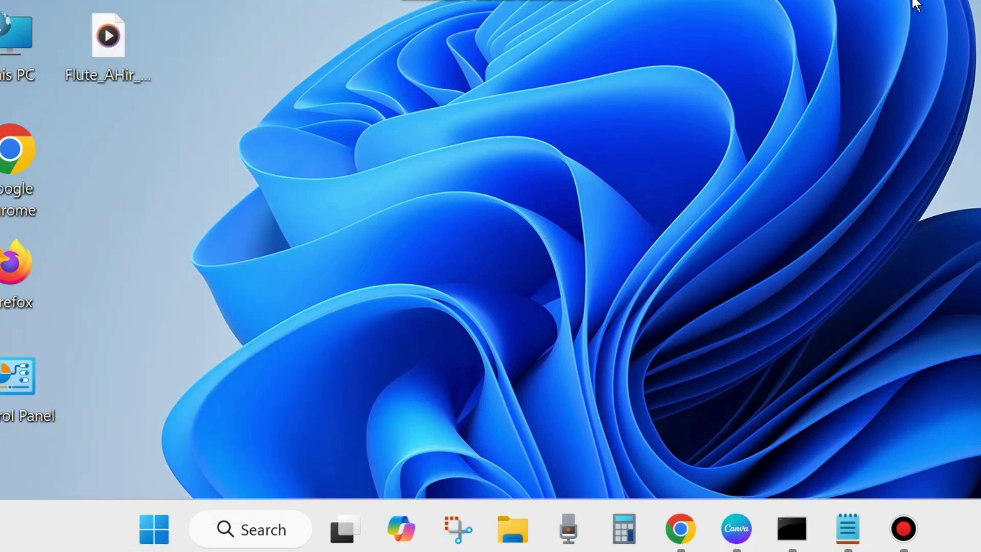